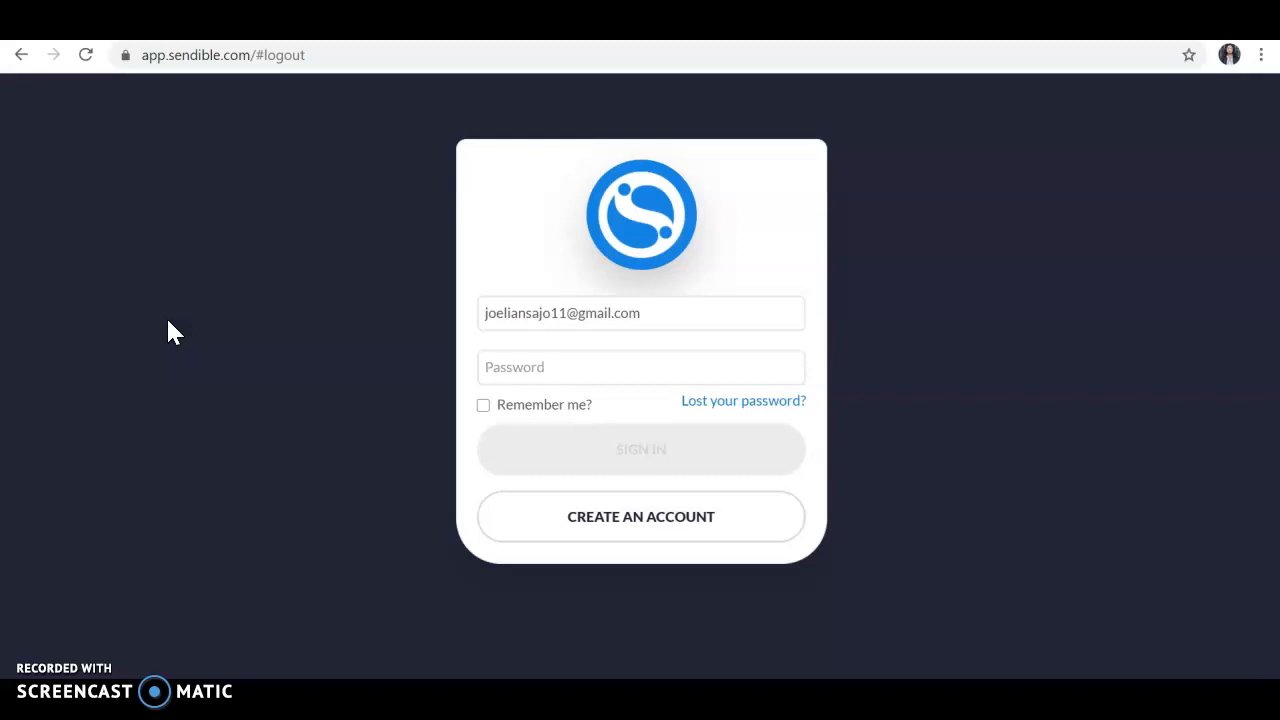
Step: Sign in to Sendible with the account password and decline saving the password in the browser
{"action": "left_click", "coordinate": [491, 366]}
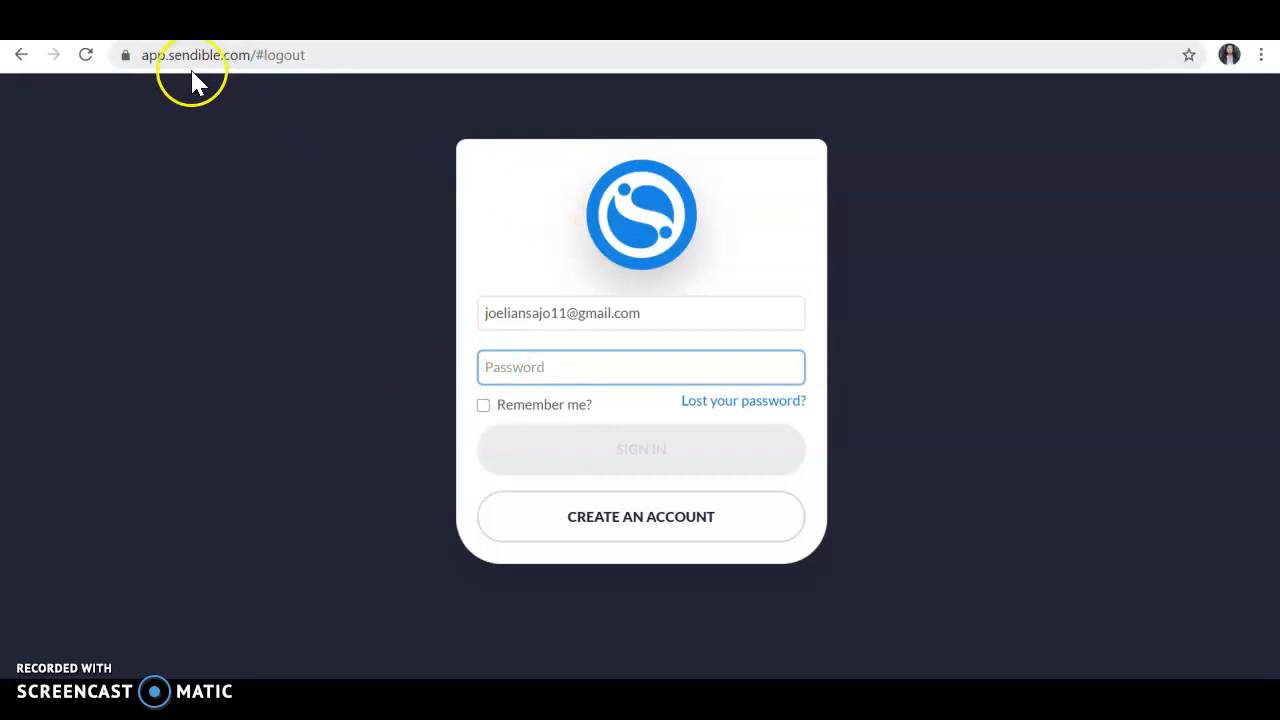
{"action": "type", "text": "****"}
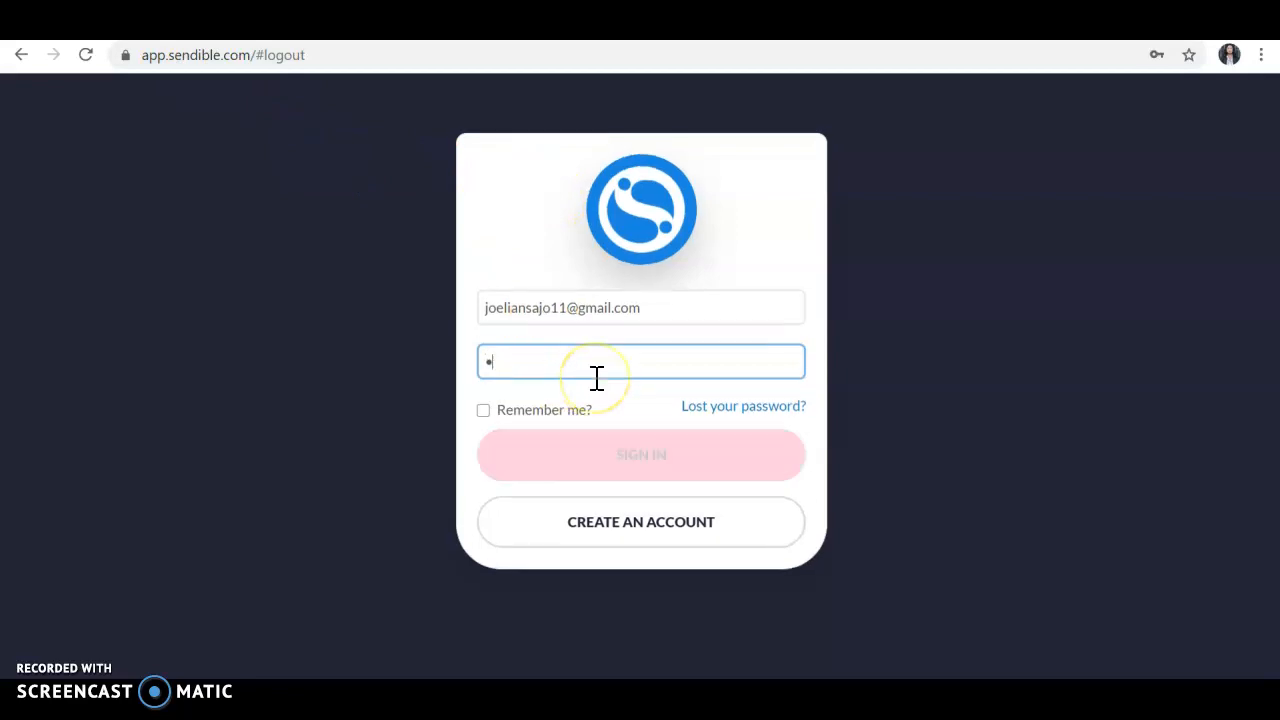
{"action": "type", "text": "*****"}
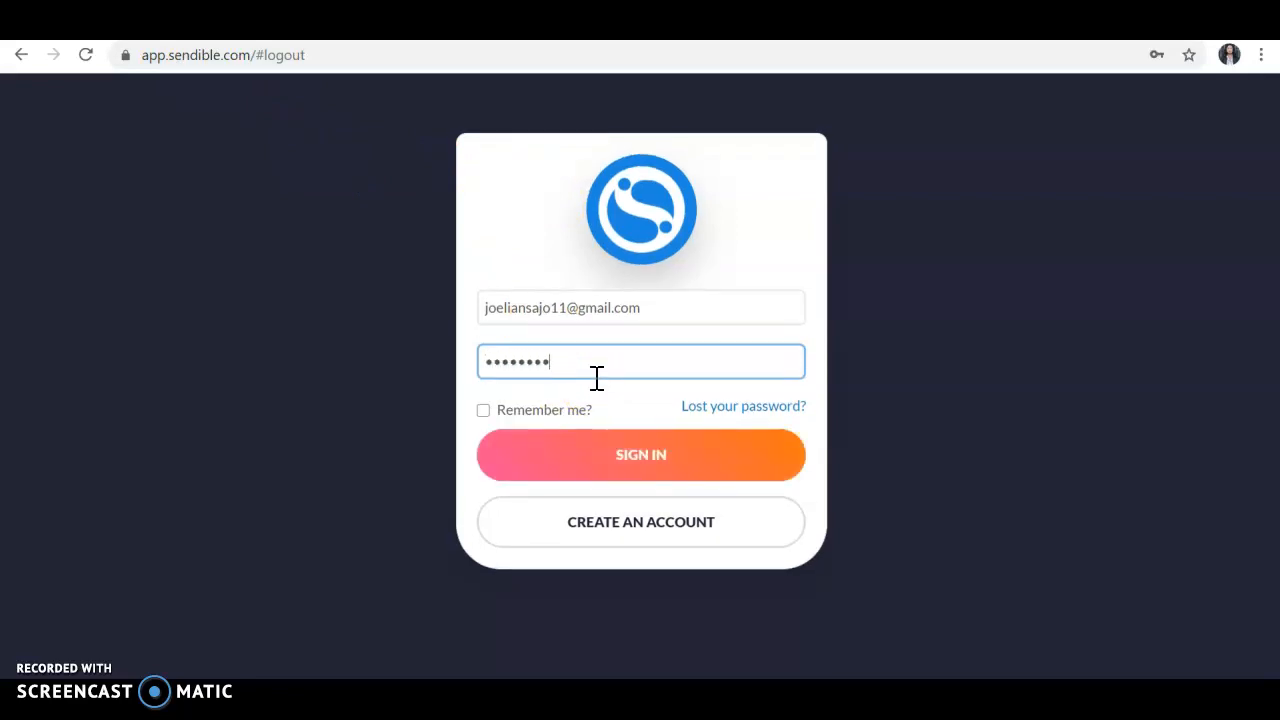
{"action": "type", "text": "**"}
{"action": "key", "text": "Return"}
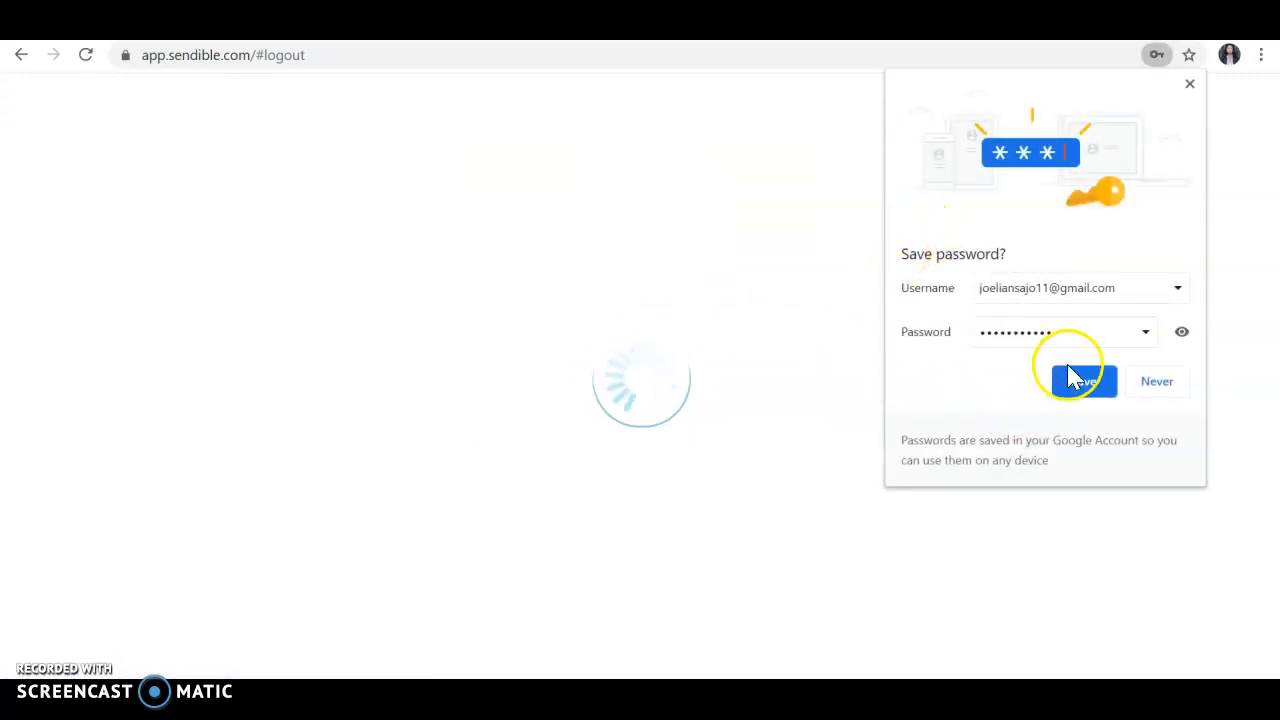
{"action": "left_click", "coordinate": [1154, 384]}
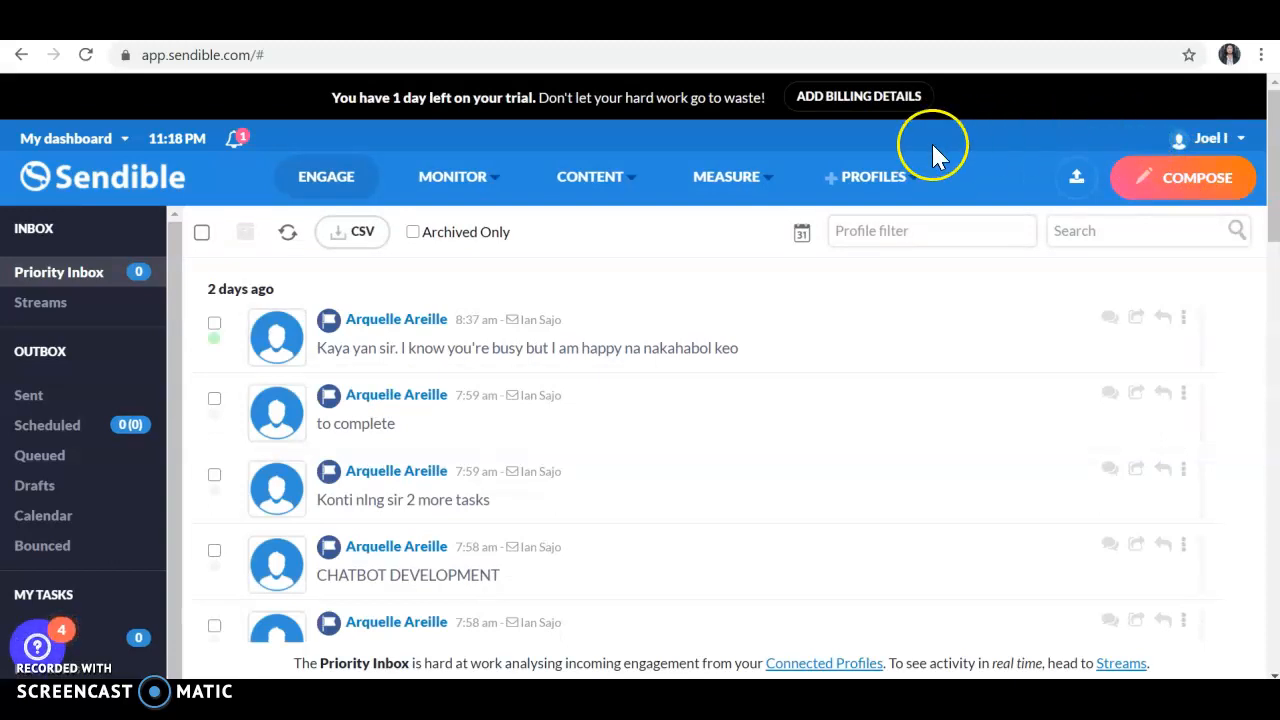
{"action": "left_click", "coordinate": [92, 148]}
{"action": "left_click", "coordinate": [88, 182]}
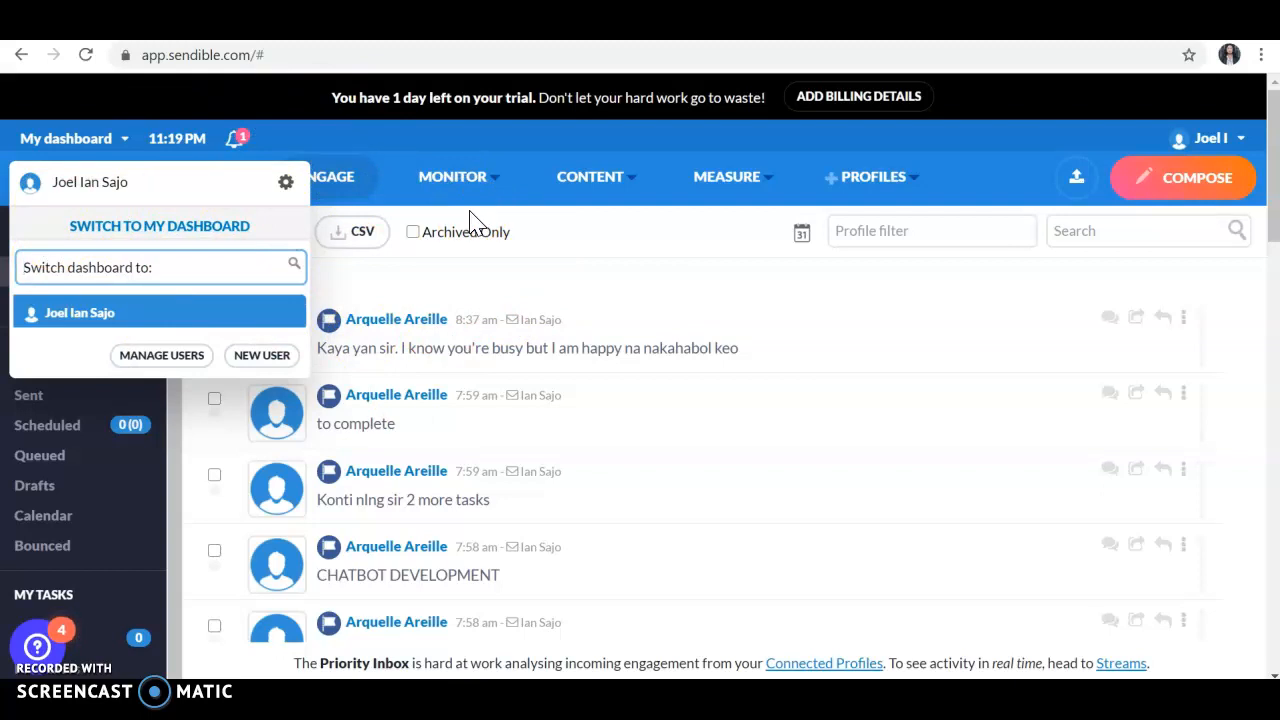
{"action": "left_click", "coordinate": [743, 278]}
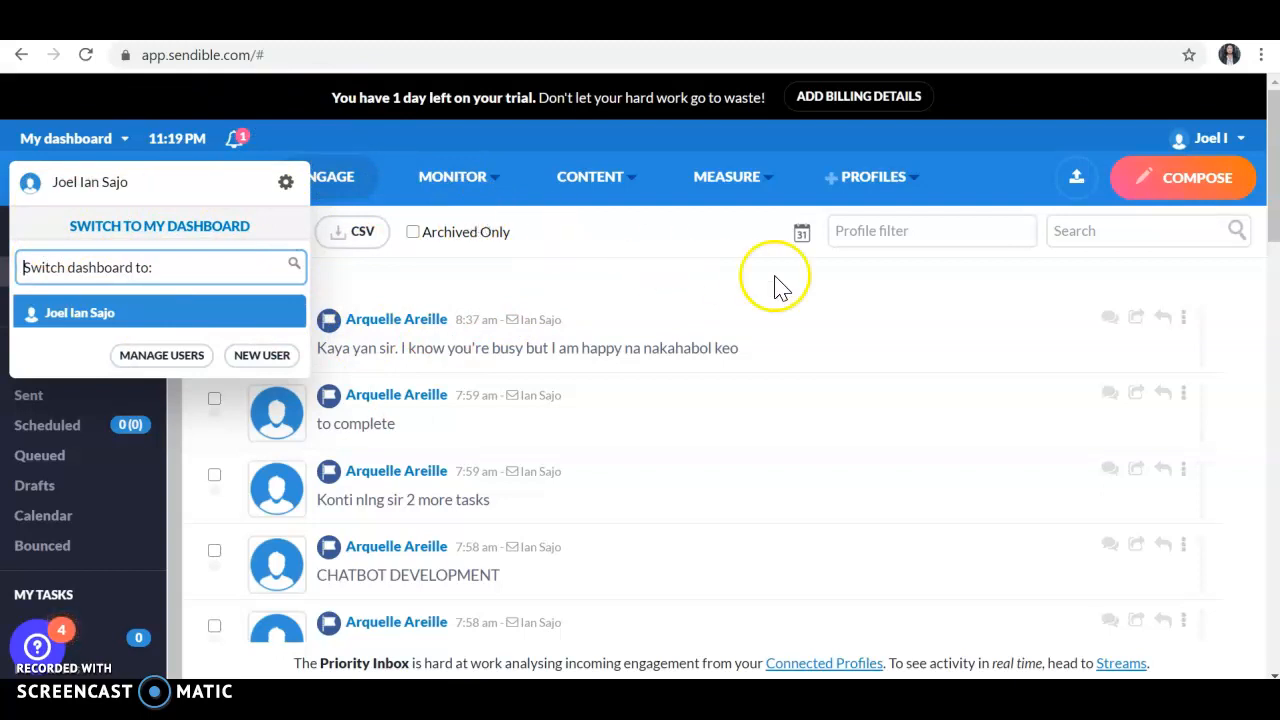
Step: Review the social networks available on the Add profiles page and open the list of connected profiles
{"action": "left_click", "coordinate": [914, 177]}
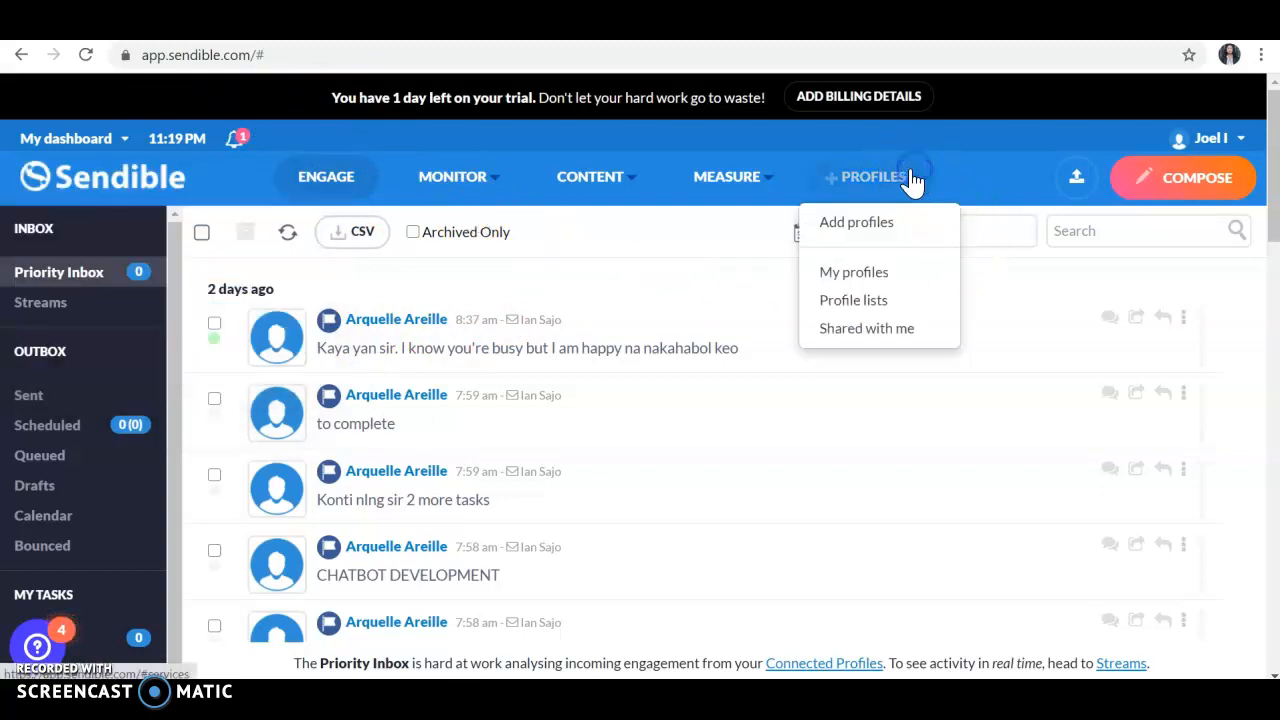
{"action": "left_click", "coordinate": [870, 226]}
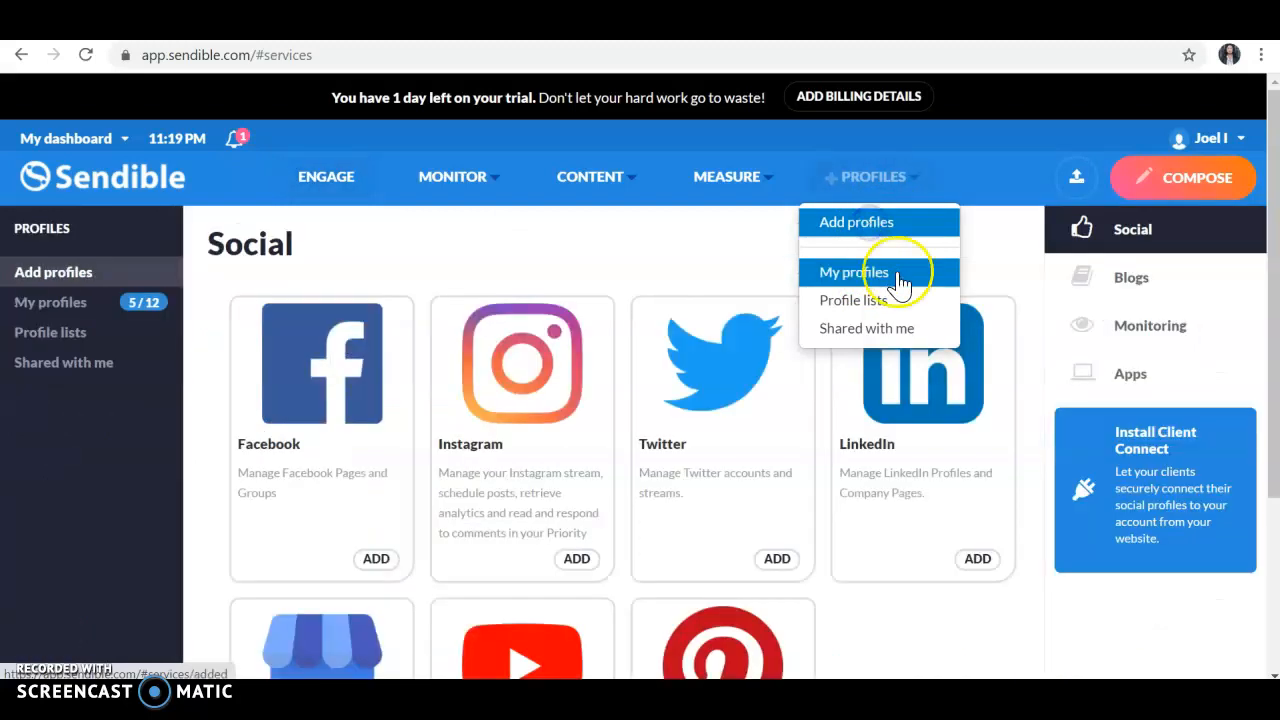
{"action": "left_click", "coordinate": [960, 562]}
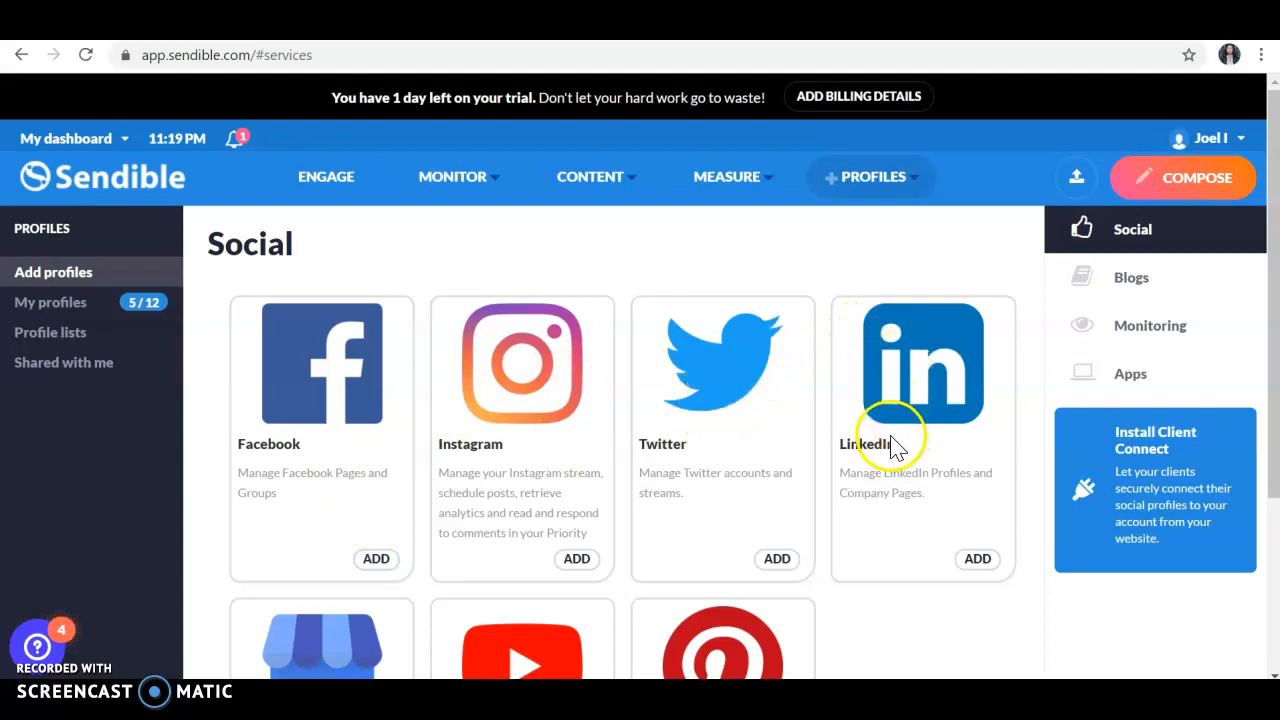
{"action": "scroll", "coordinate": [925, 468], "scroll_direction": "down", "scroll_amount": 1}
{"action": "scroll", "coordinate": [686, 529], "scroll_direction": "down", "scroll_amount": 1}
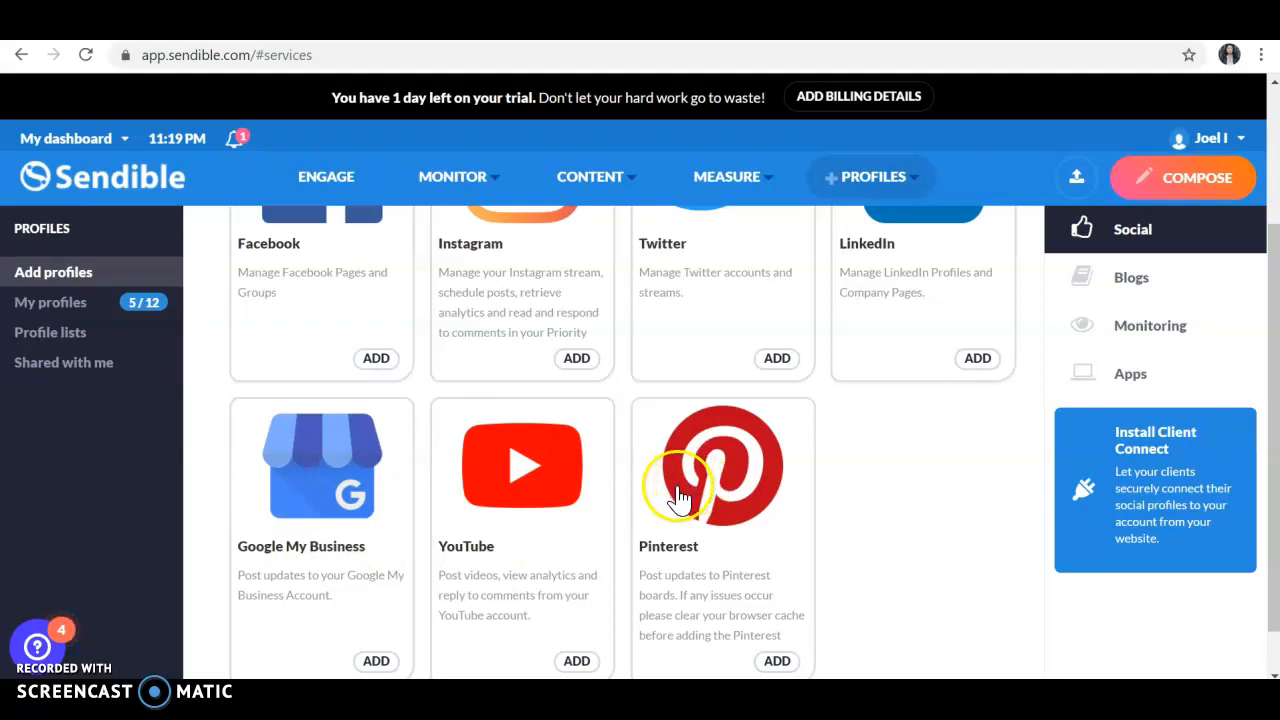
{"action": "mouse_move", "coordinate": [923, 157]}
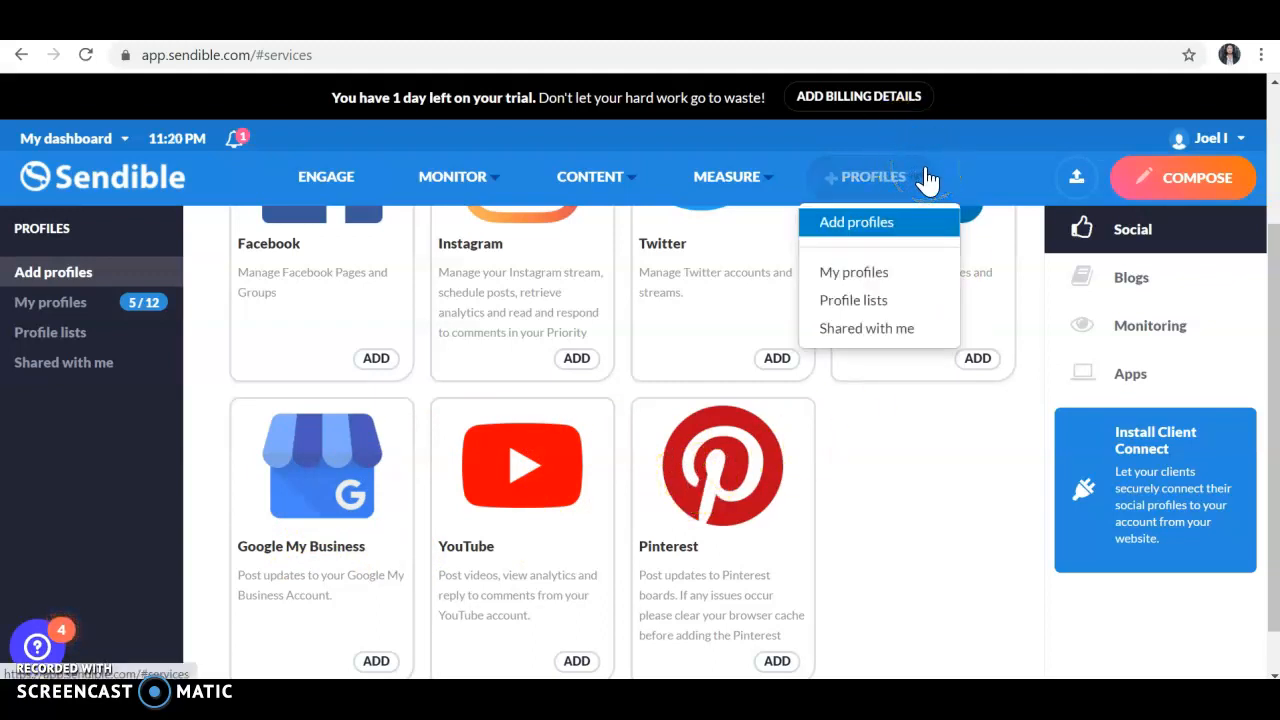
{"action": "left_click", "coordinate": [873, 280]}
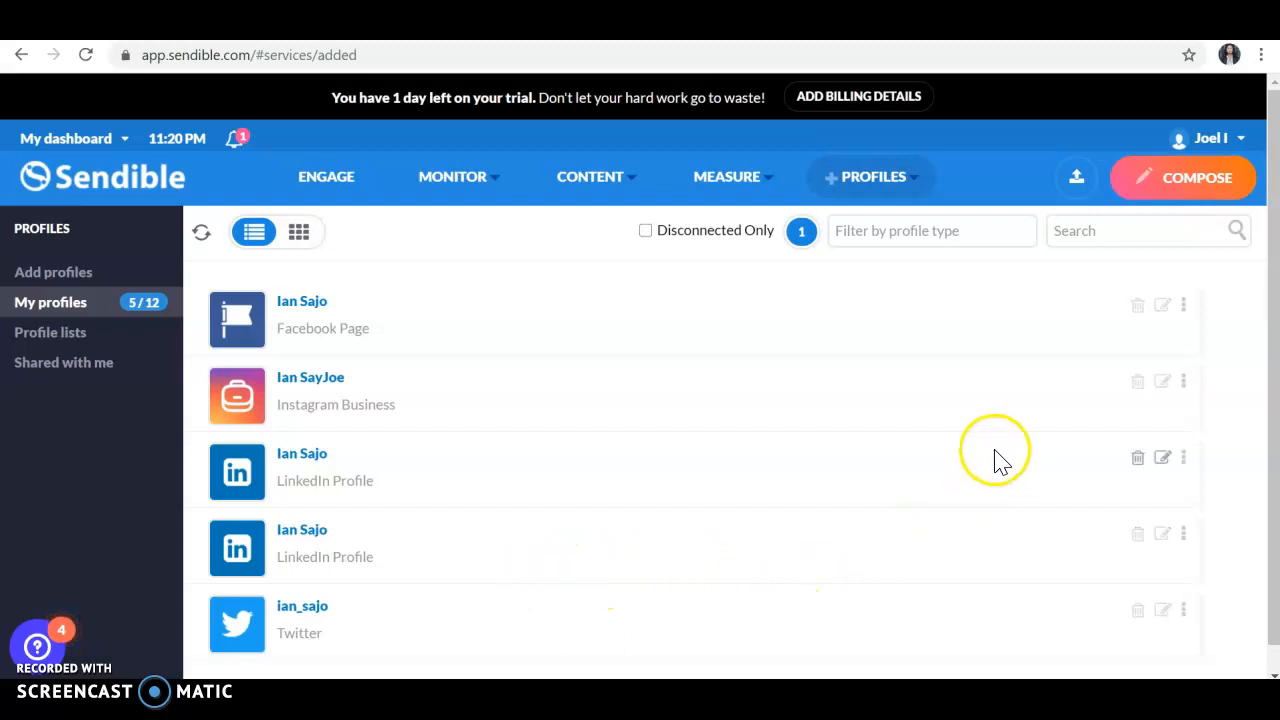
Step: Compose a new message addressed to the Facebook page, the Instagram business account and the second listed LinkedIn profile
{"action": "left_click", "coordinate": [1166, 184]}
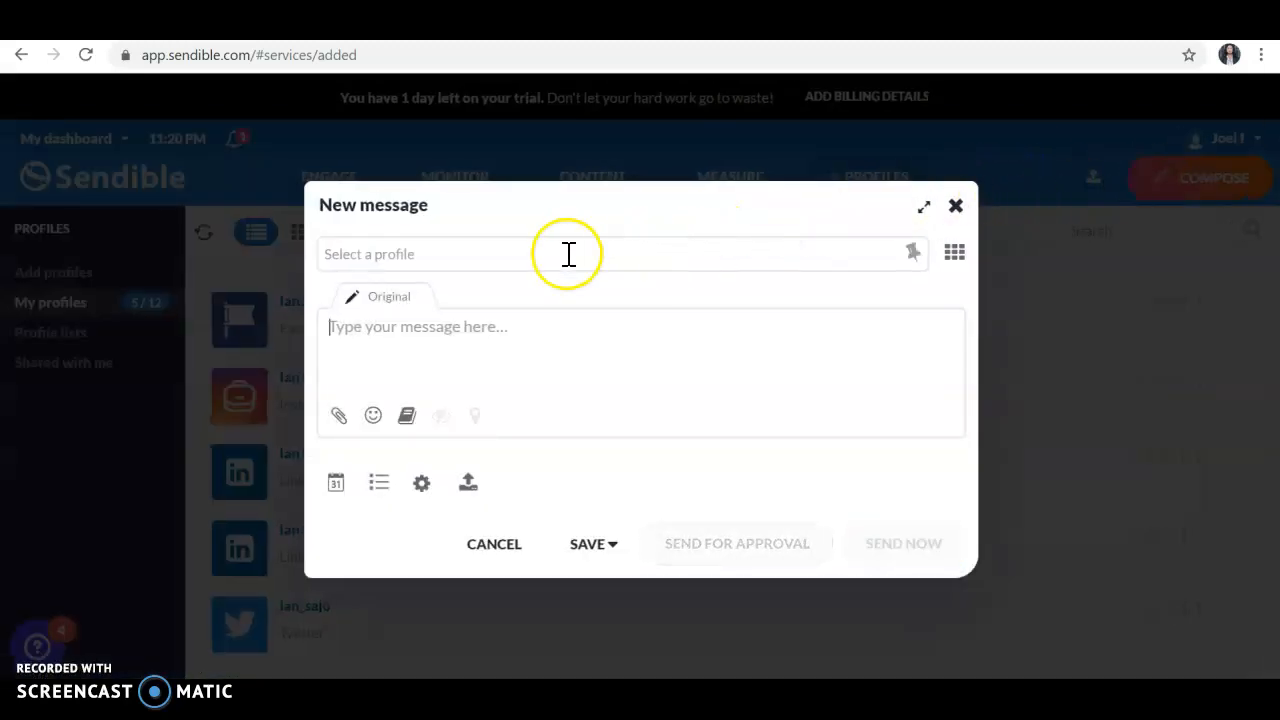
{"action": "left_click", "coordinate": [456, 256]}
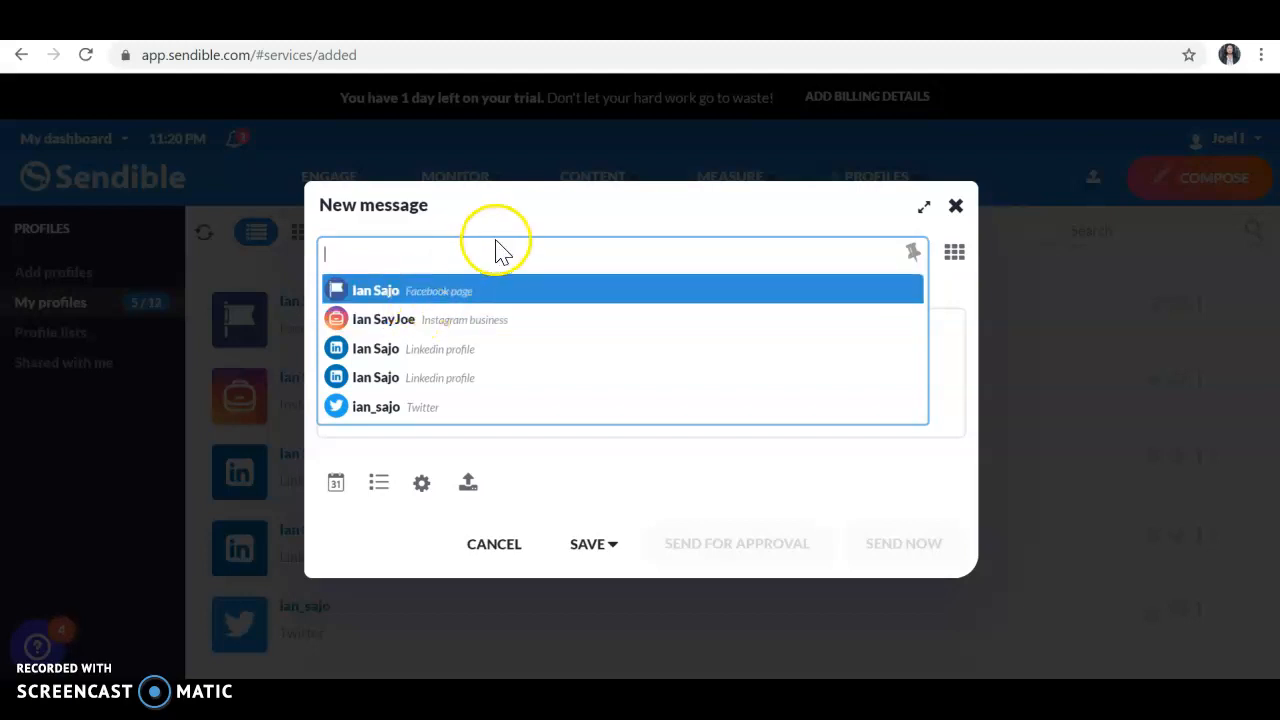
{"action": "left_click", "coordinate": [457, 290]}
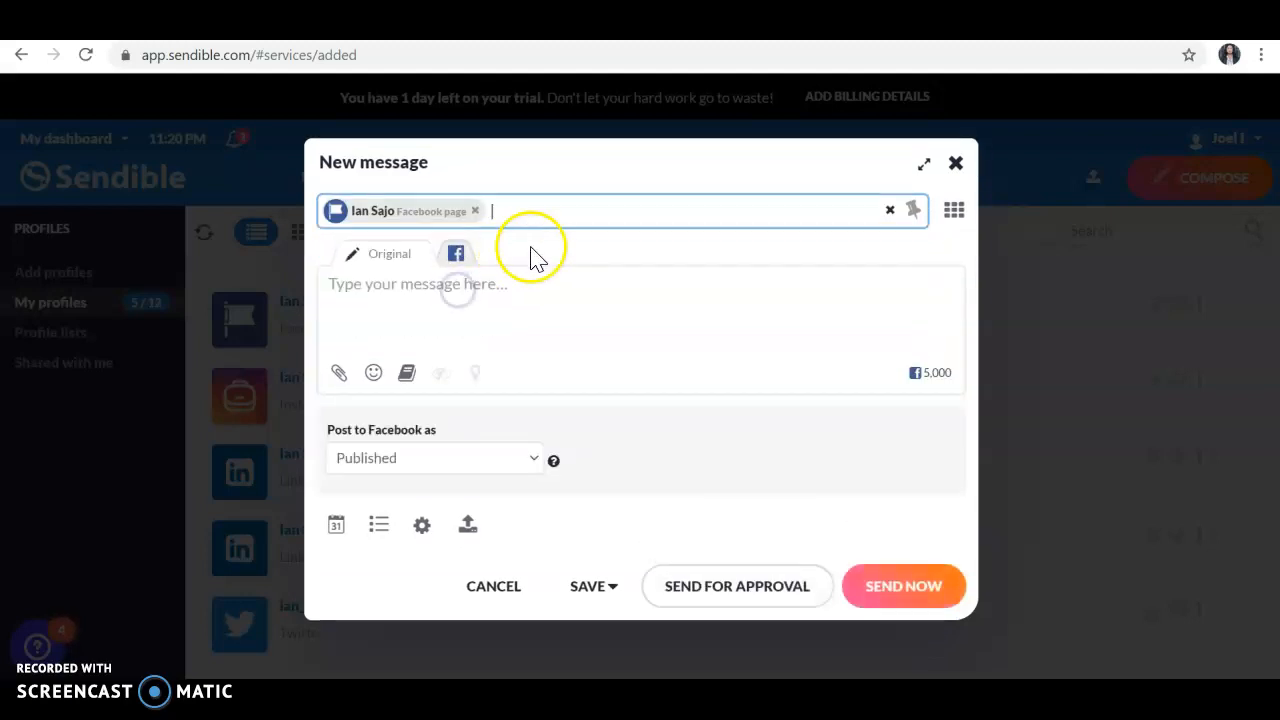
{"action": "left_click", "coordinate": [535, 224]}
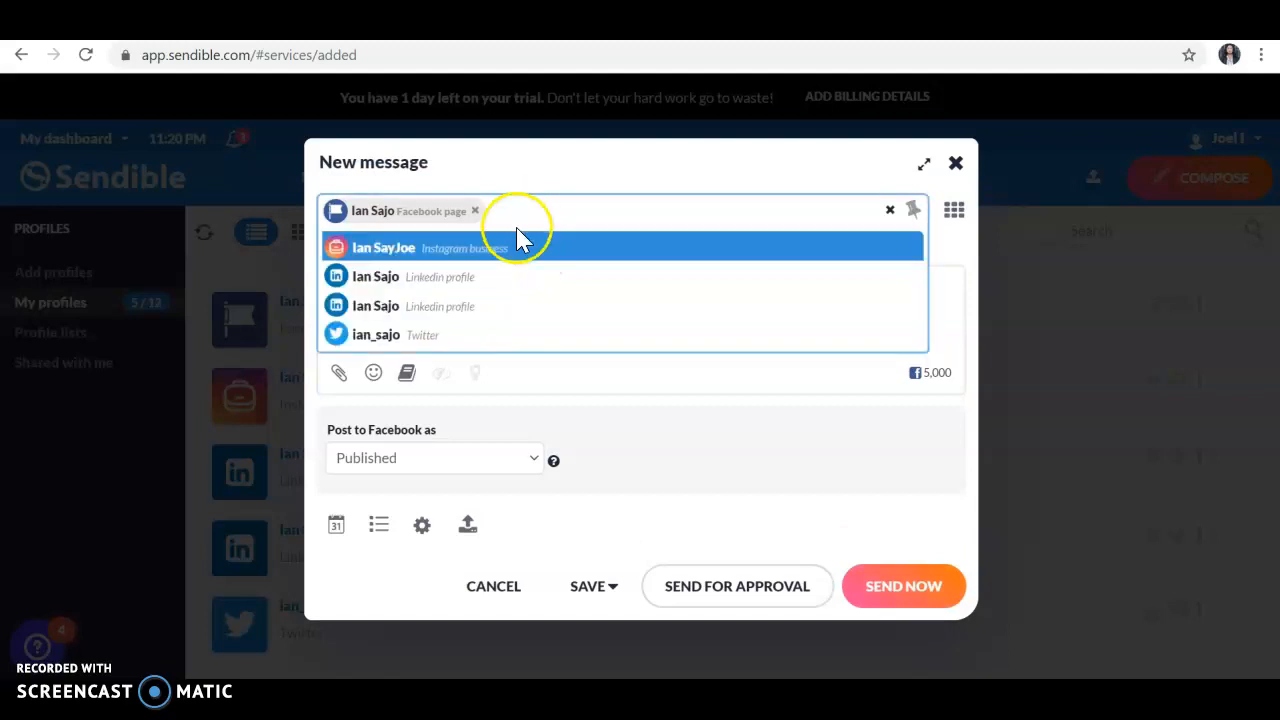
{"action": "left_click", "coordinate": [450, 251]}
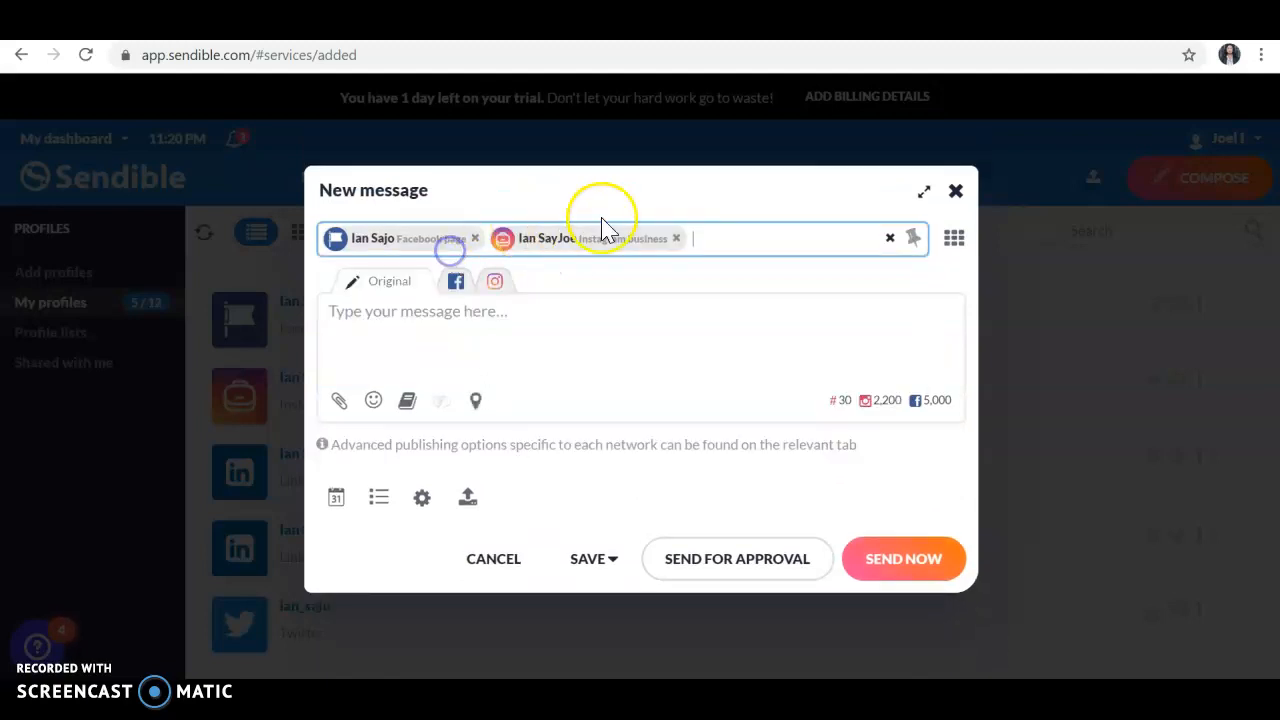
{"action": "left_click", "coordinate": [703, 231]}
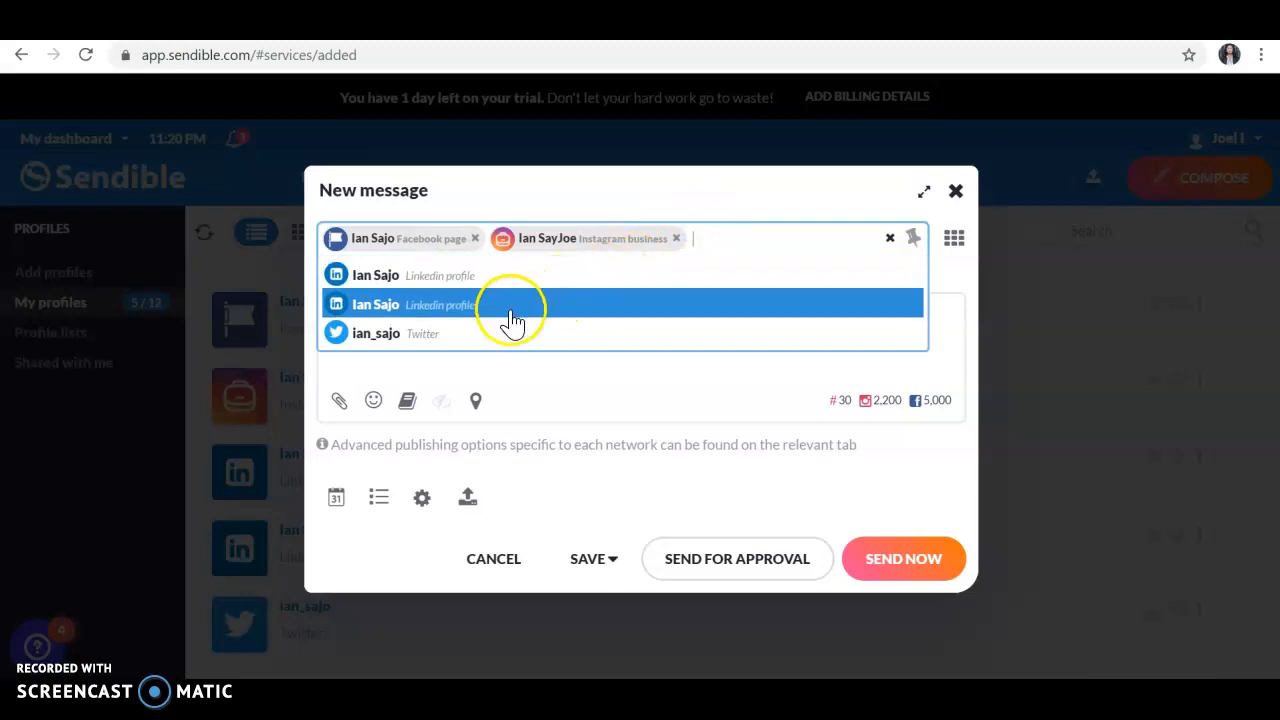
{"action": "left_click", "coordinate": [491, 305]}
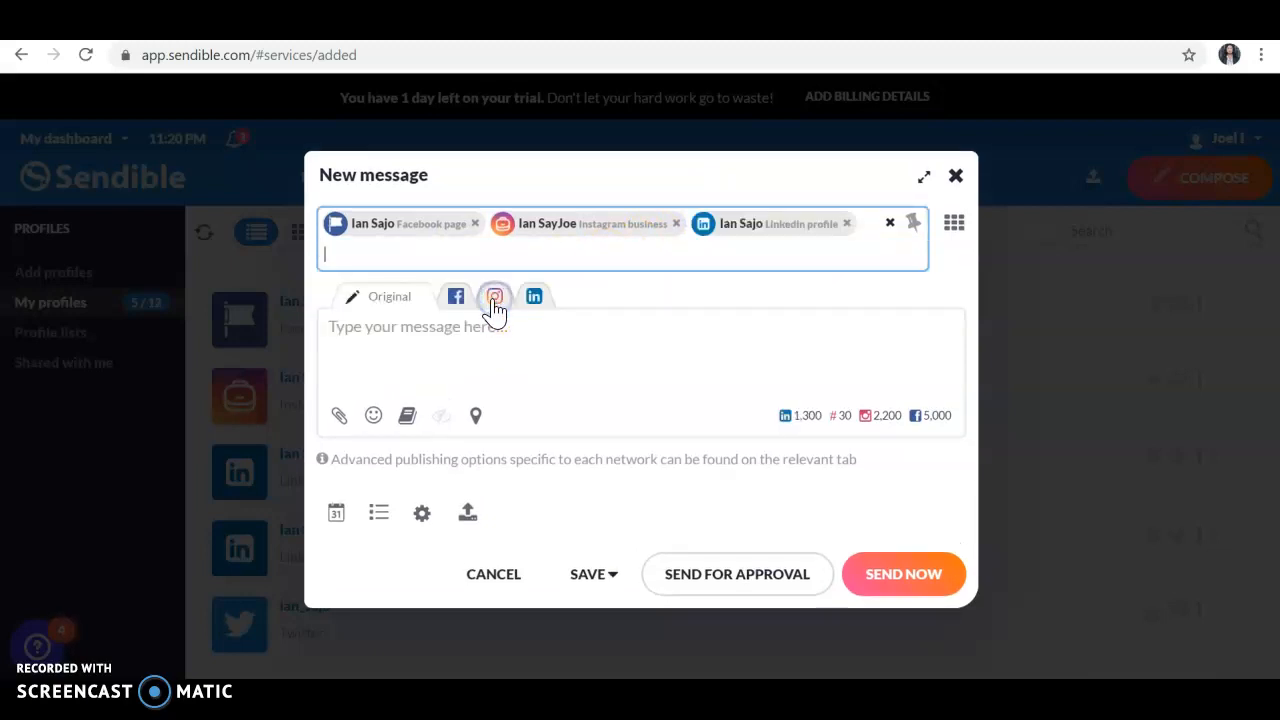
Step: Attach the image file "7 signs its time to hire a SMM" from the sendible folder to the message
{"action": "left_click", "coordinate": [397, 356]}
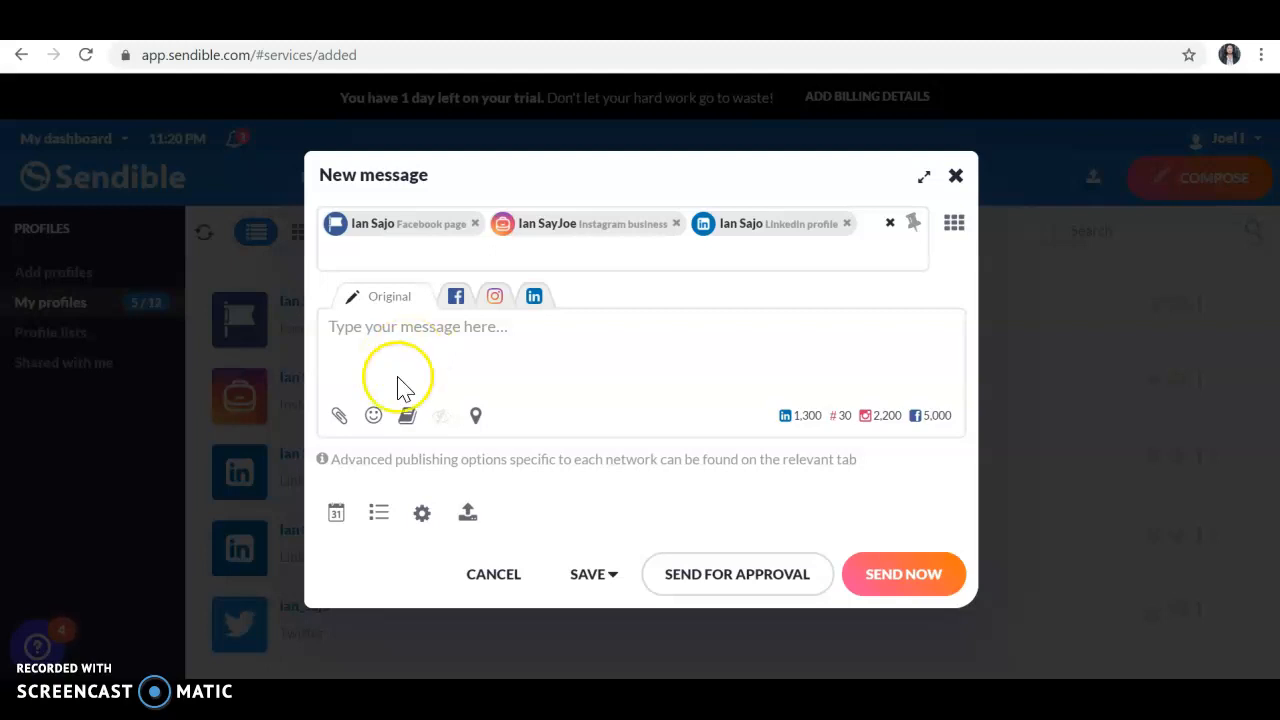
{"action": "left_click", "coordinate": [344, 418]}
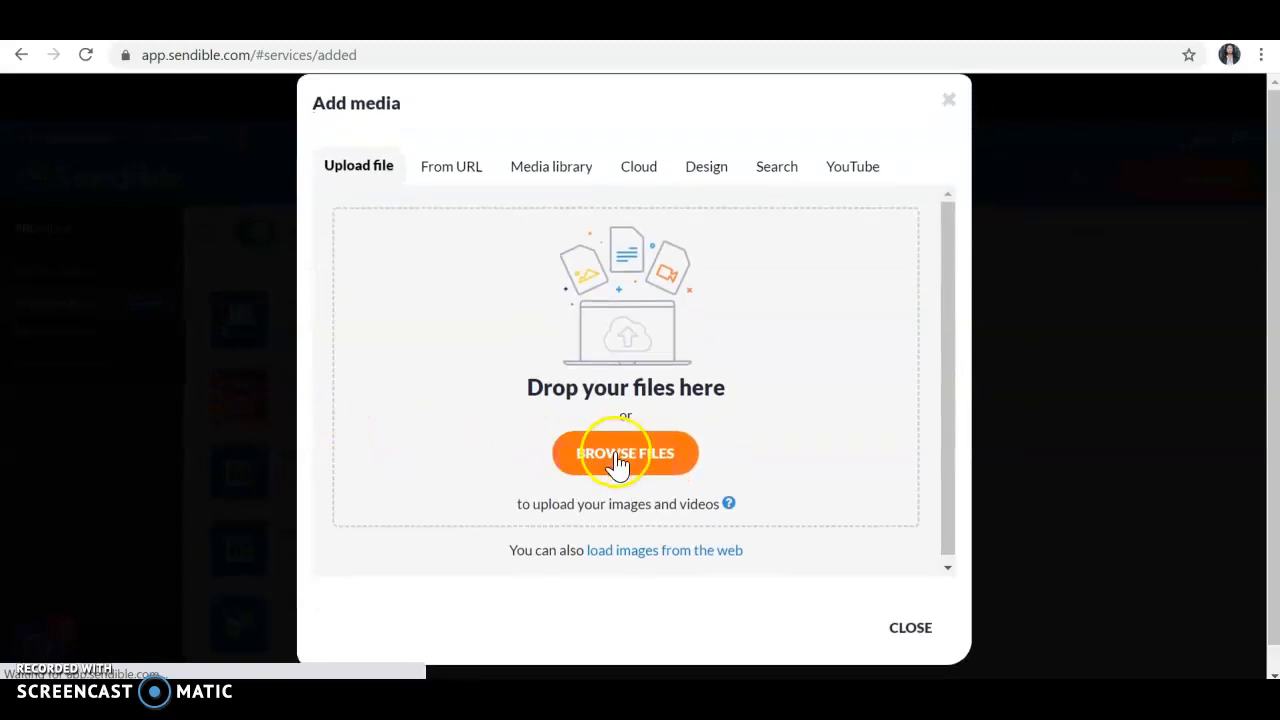
{"action": "left_click", "coordinate": [617, 458]}
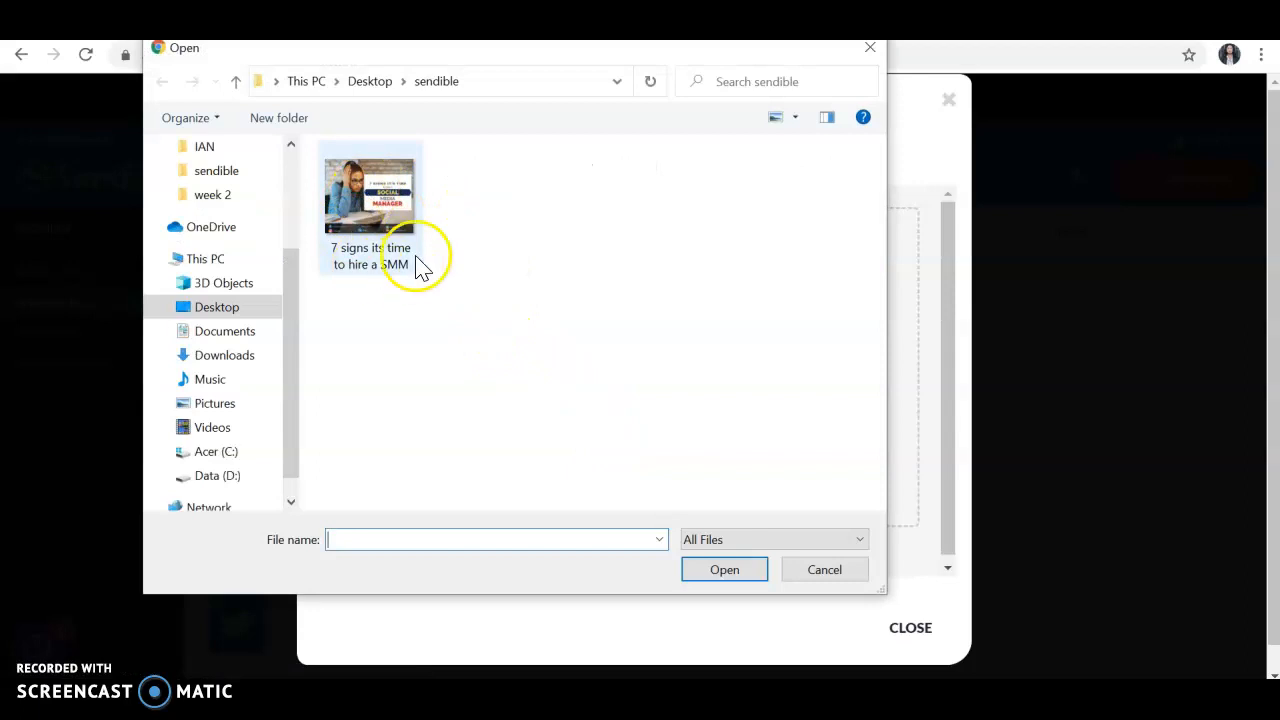
{"action": "left_click", "coordinate": [378, 236]}
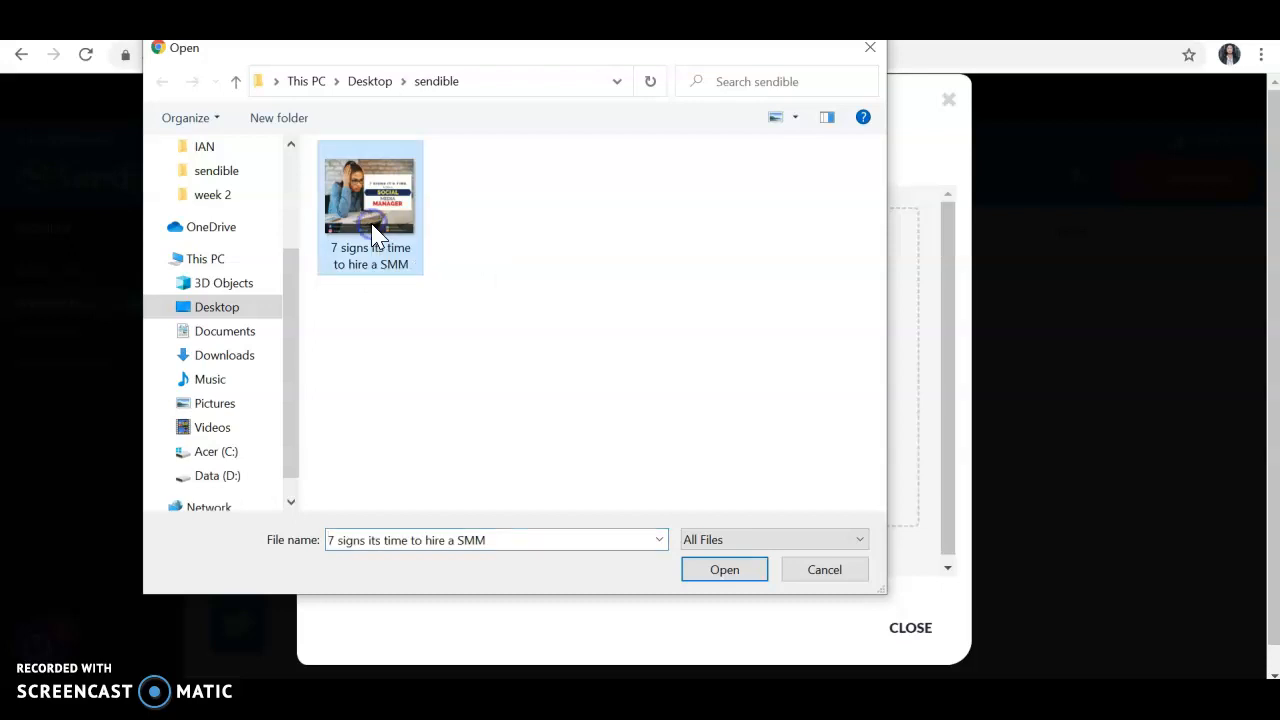
{"action": "left_click", "coordinate": [738, 572]}
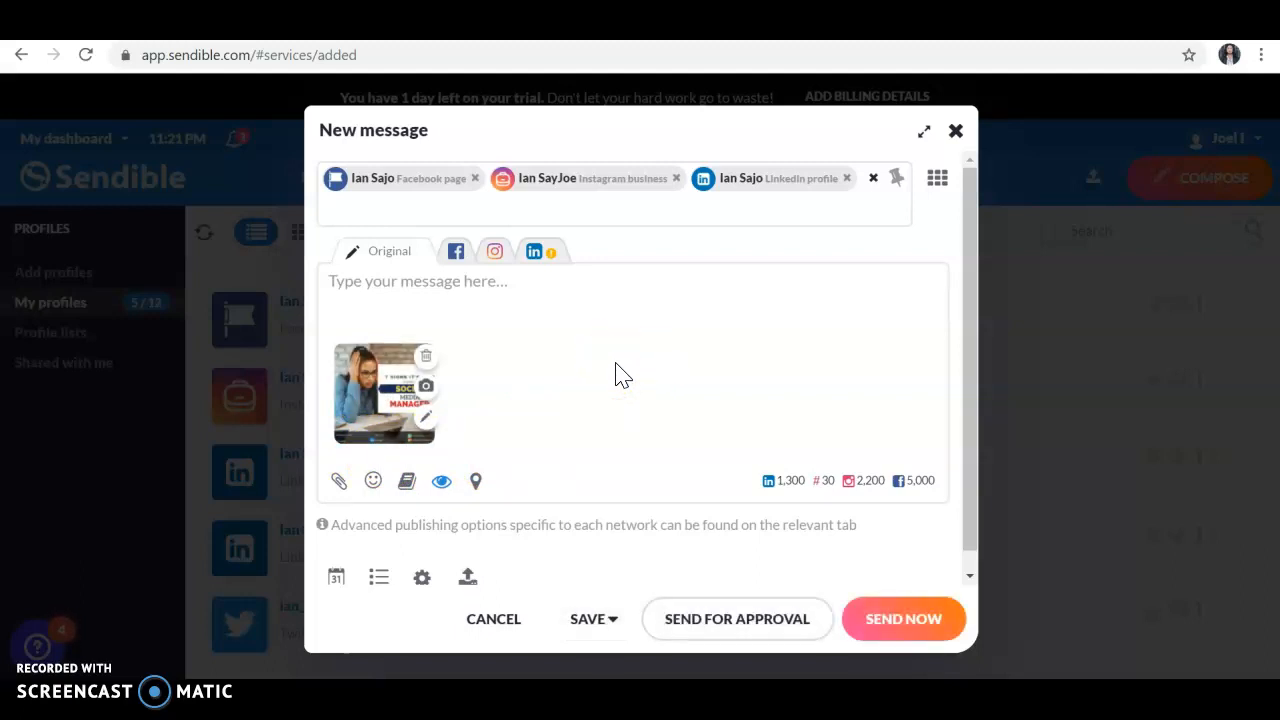
Step: Switch to Document2 in Word and copy the entire post text, including its link and hashtags
{"action": "left_click", "coordinate": [363, 296]}
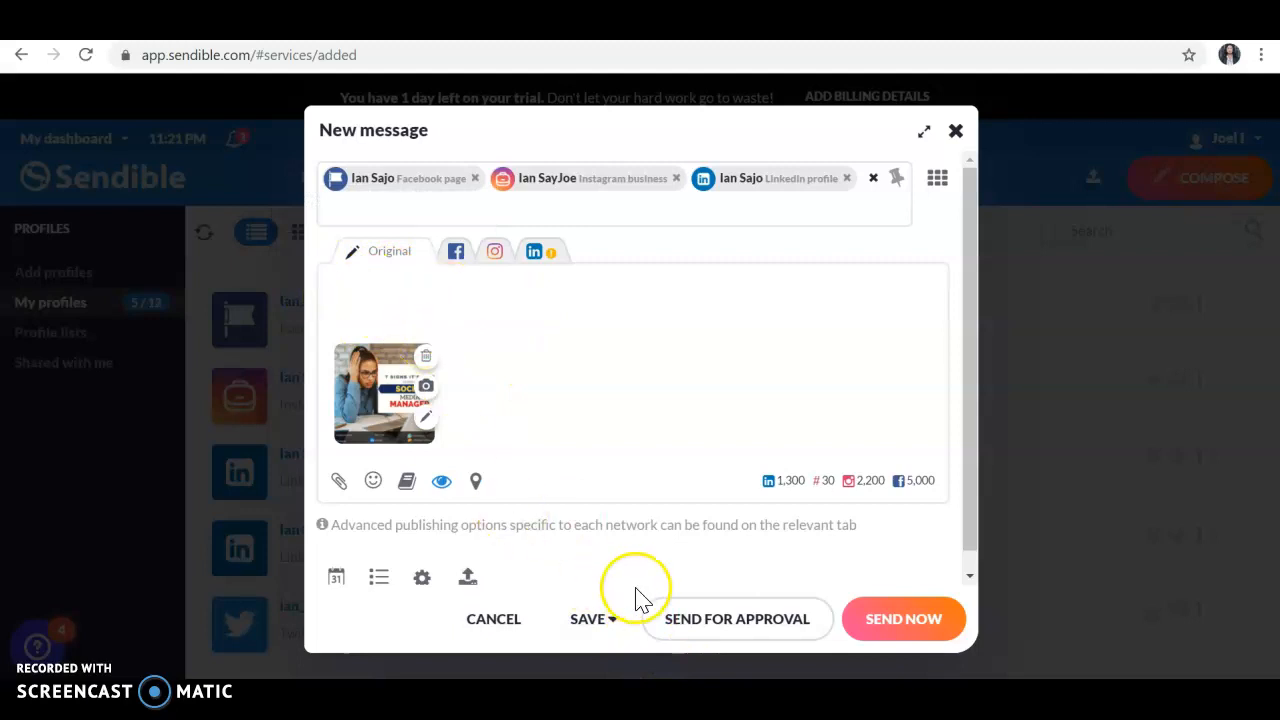
{"action": "mouse_move", "coordinate": [669, 695]}
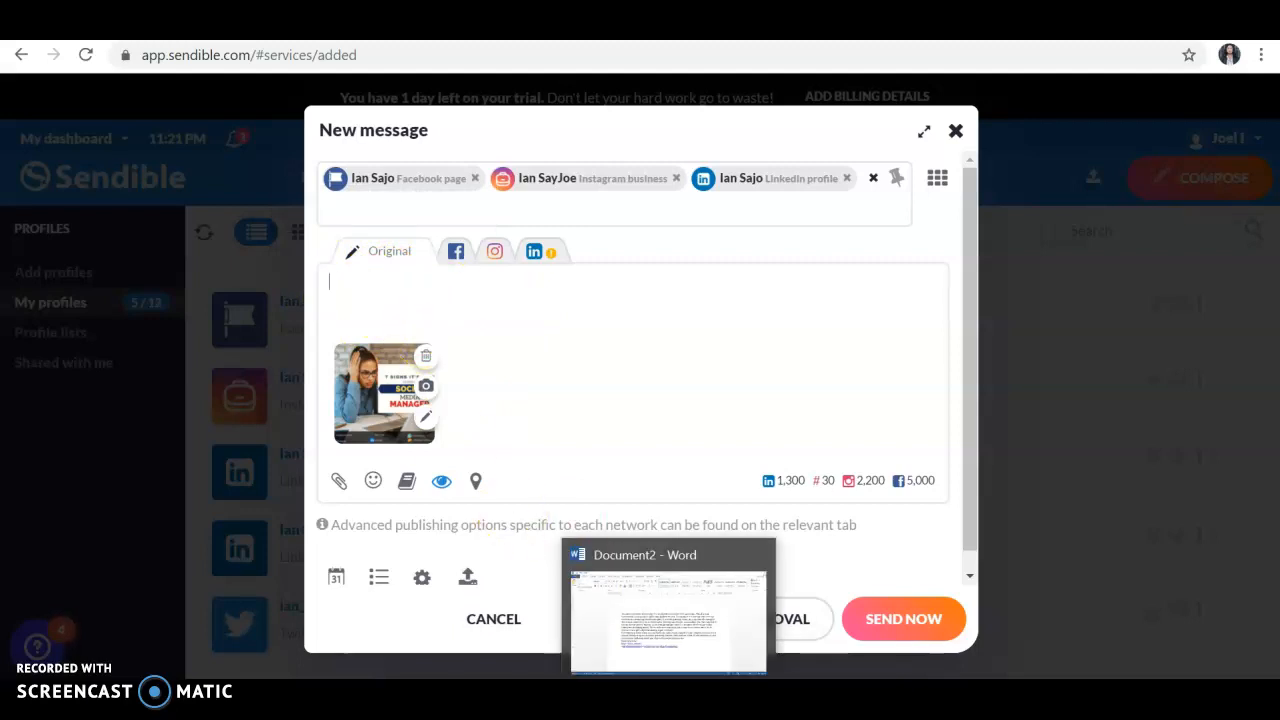
{"action": "left_click", "coordinate": [669, 695]}
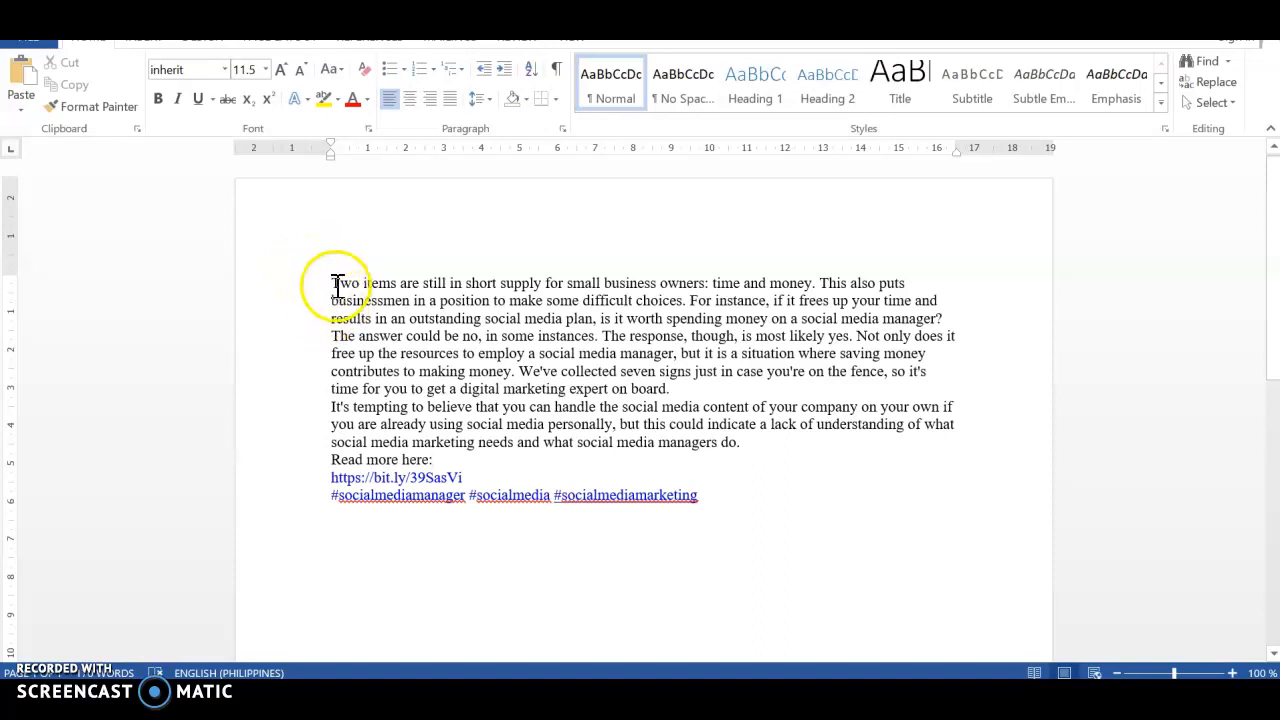
{"action": "left_click_drag", "start_coordinate": [328, 283], "coordinate": [867, 519]}
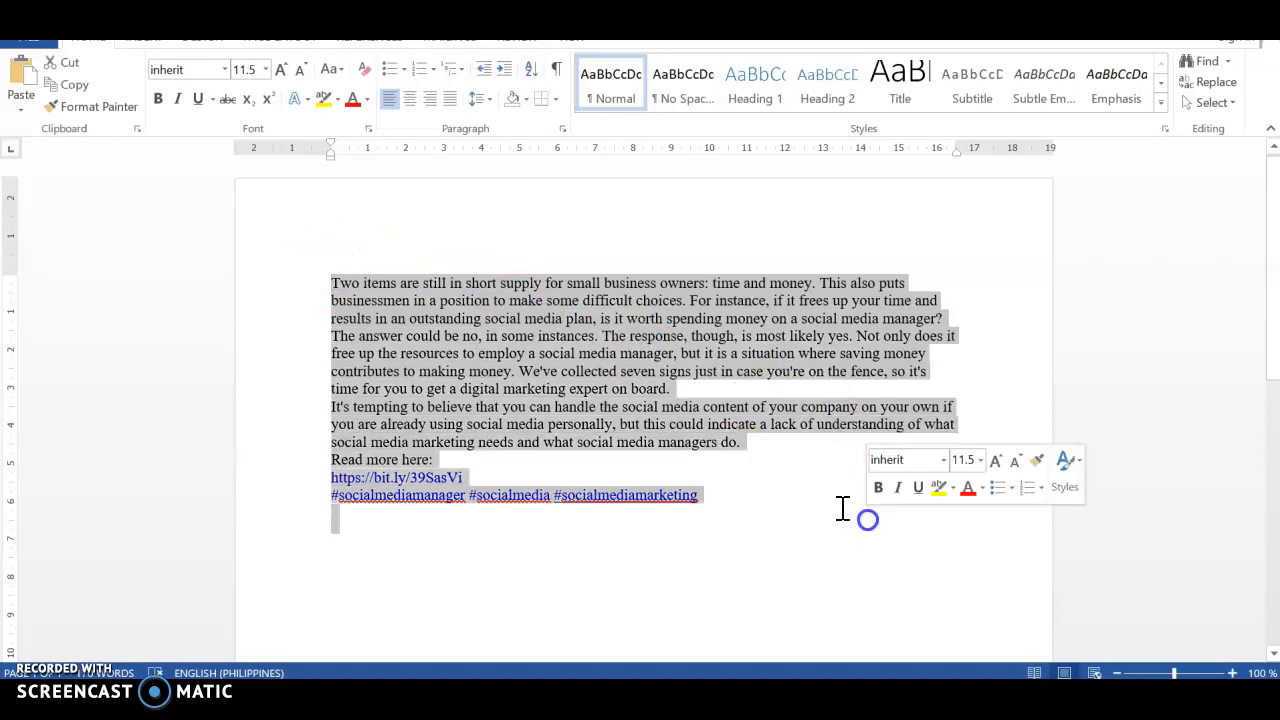
{"action": "right_click", "coordinate": [495, 332]}
{"action": "left_click", "coordinate": [538, 352]}
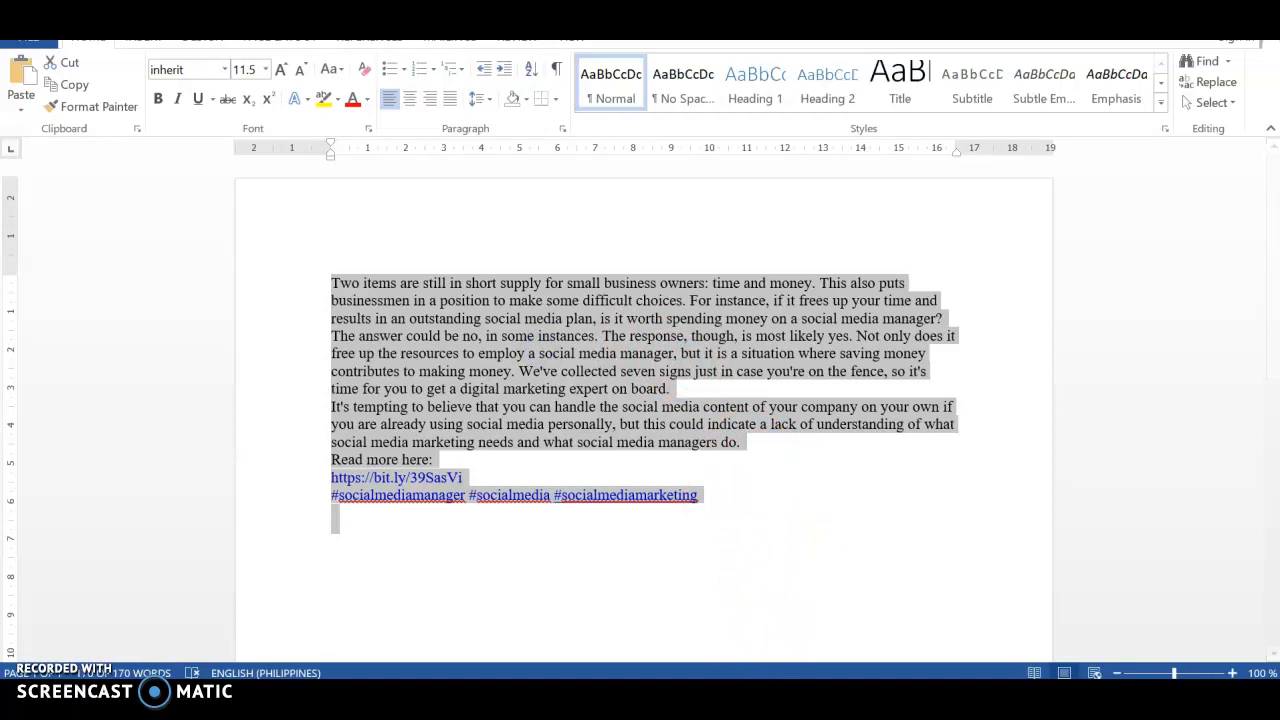
Step: Return to the Sendible message in the browser and paste the copied post text into its Original version
{"action": "left_click", "coordinate": [771, 699]}
{"action": "left_click", "coordinate": [373, 275]}
{"action": "right_click", "coordinate": [373, 275]}
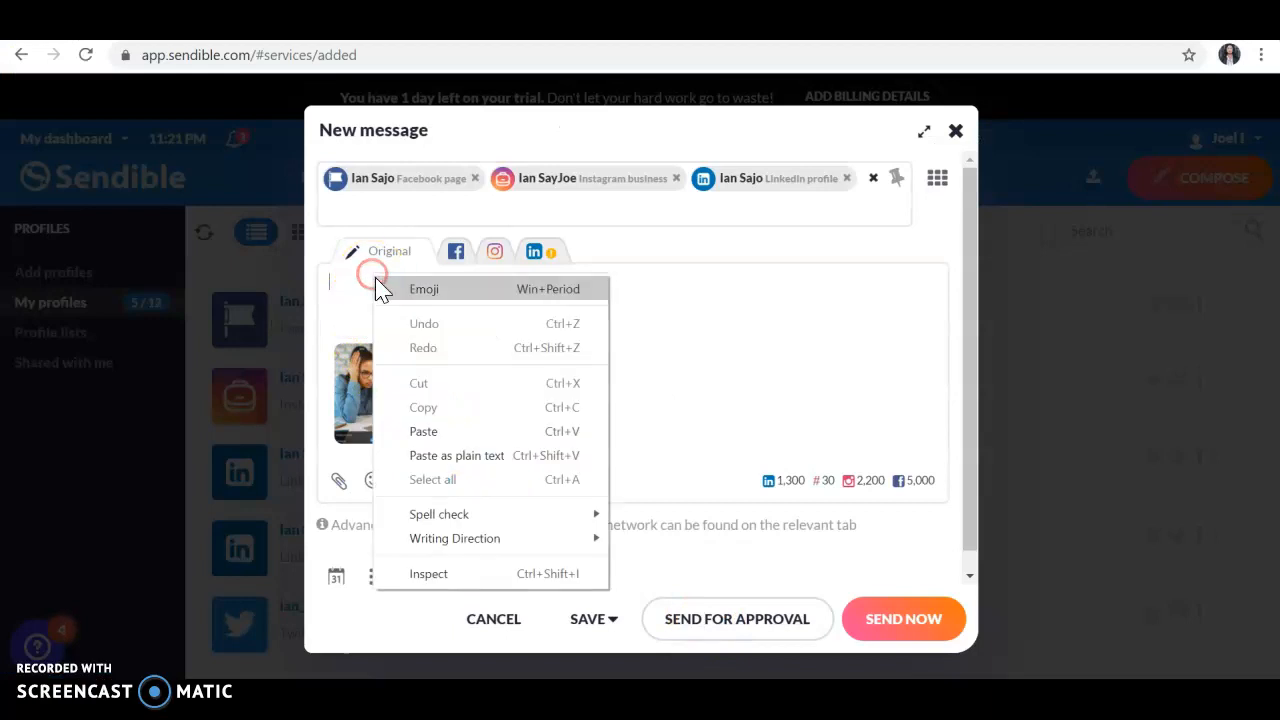
{"action": "left_click", "coordinate": [451, 431]}
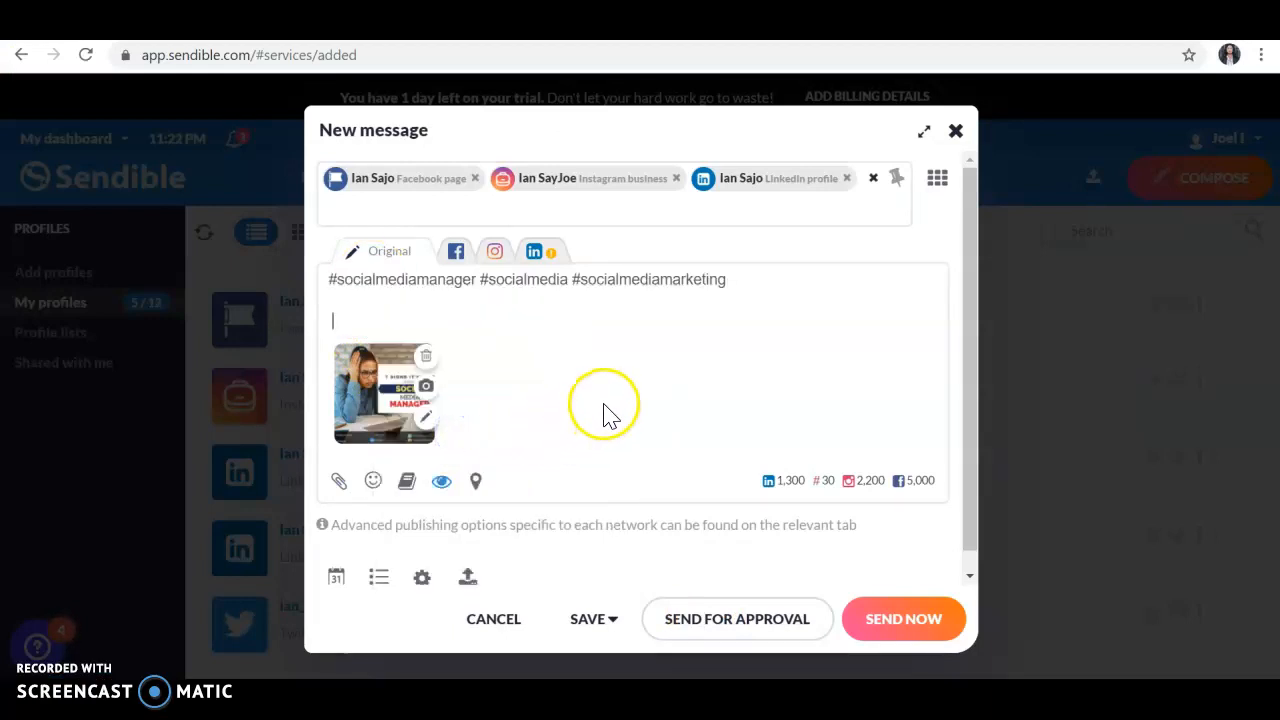
{"action": "key", "text": "ctrl+v"}
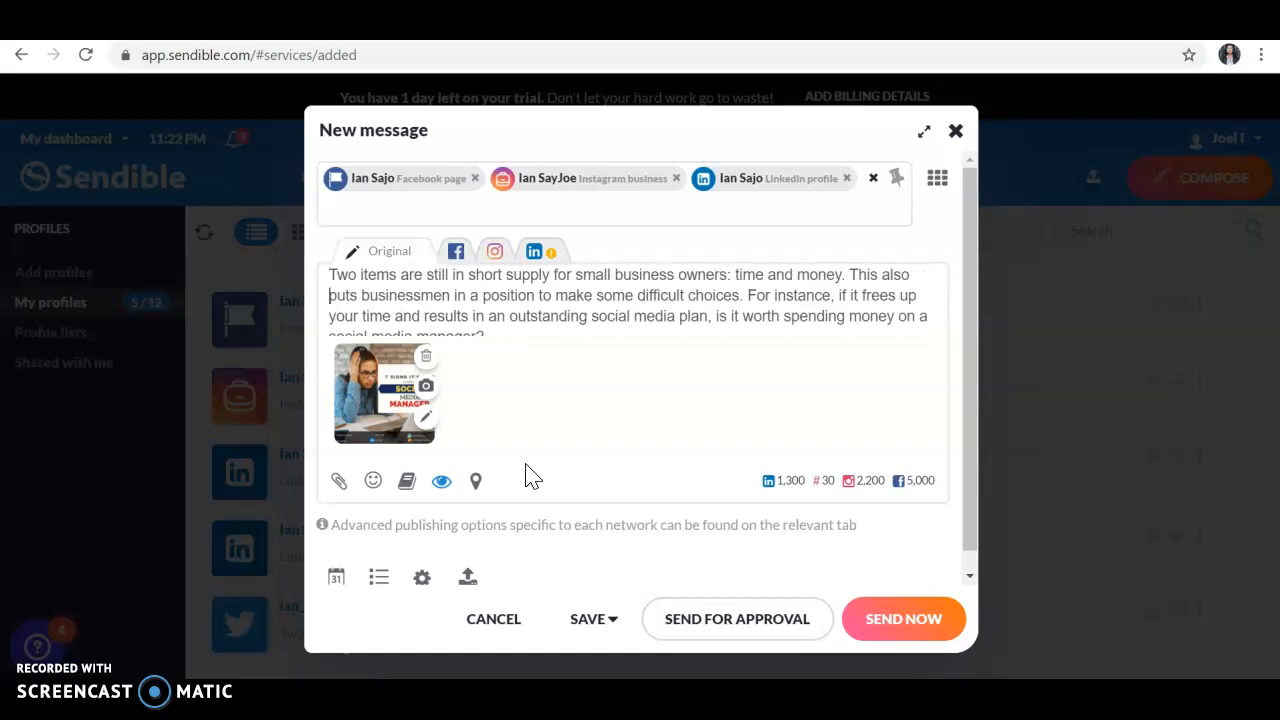
Step: Read through the pasted post text down to its hashtags and check the options below the message
{"action": "key", "text": "Down"}
{"action": "key", "text": "Down"}
{"action": "key", "text": "Down"}
{"action": "key", "text": "Down"}
{"action": "key", "text": "Down"}
{"action": "key", "text": "Down"}
{"action": "key", "text": "Down"}
{"action": "key", "text": "Down"}
{"action": "key", "text": "Down"}
{"action": "key", "text": "Down"}
{"action": "key", "text": "Down"}
{"action": "key", "text": "Down"}
{"action": "key", "text": "Down"}
{"action": "key", "text": "Down"}
{"action": "key", "text": "Down"}
{"action": "key", "text": "Down"}
{"action": "key", "text": "Down"}
{"action": "key", "text": "Down"}
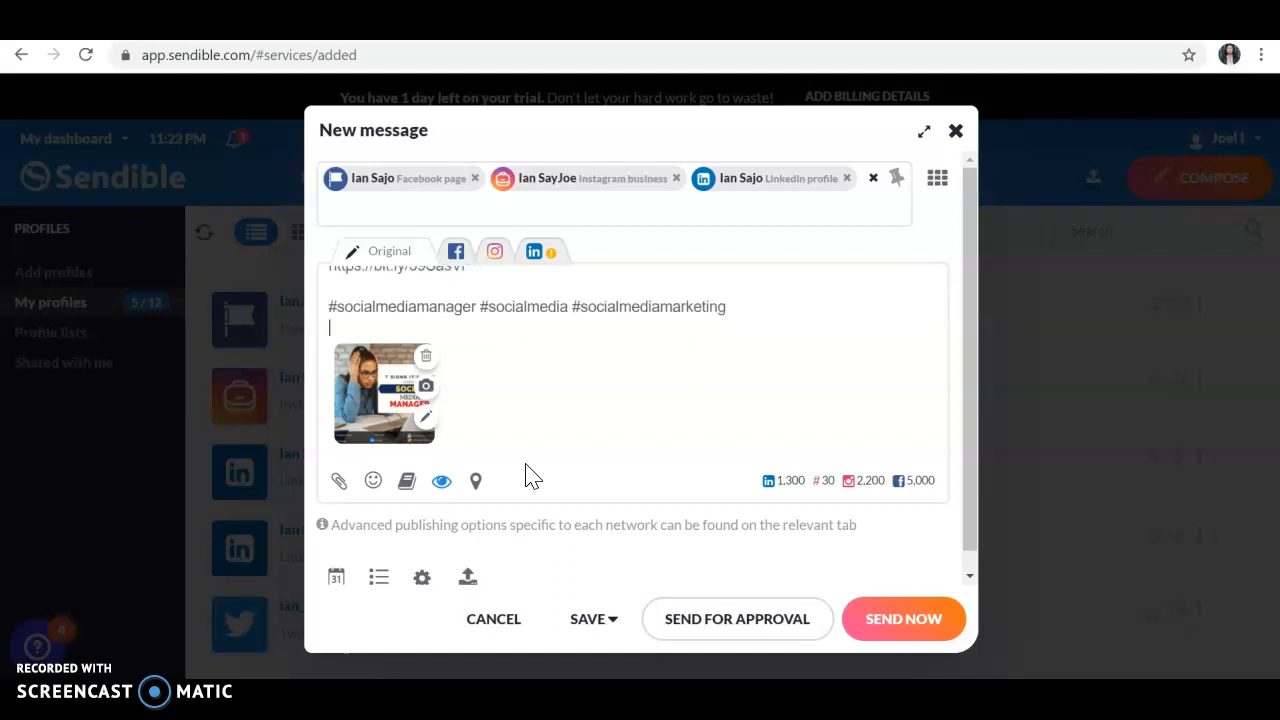
{"action": "left_click_drag", "start_coordinate": [967, 395], "coordinate": [974, 478]}
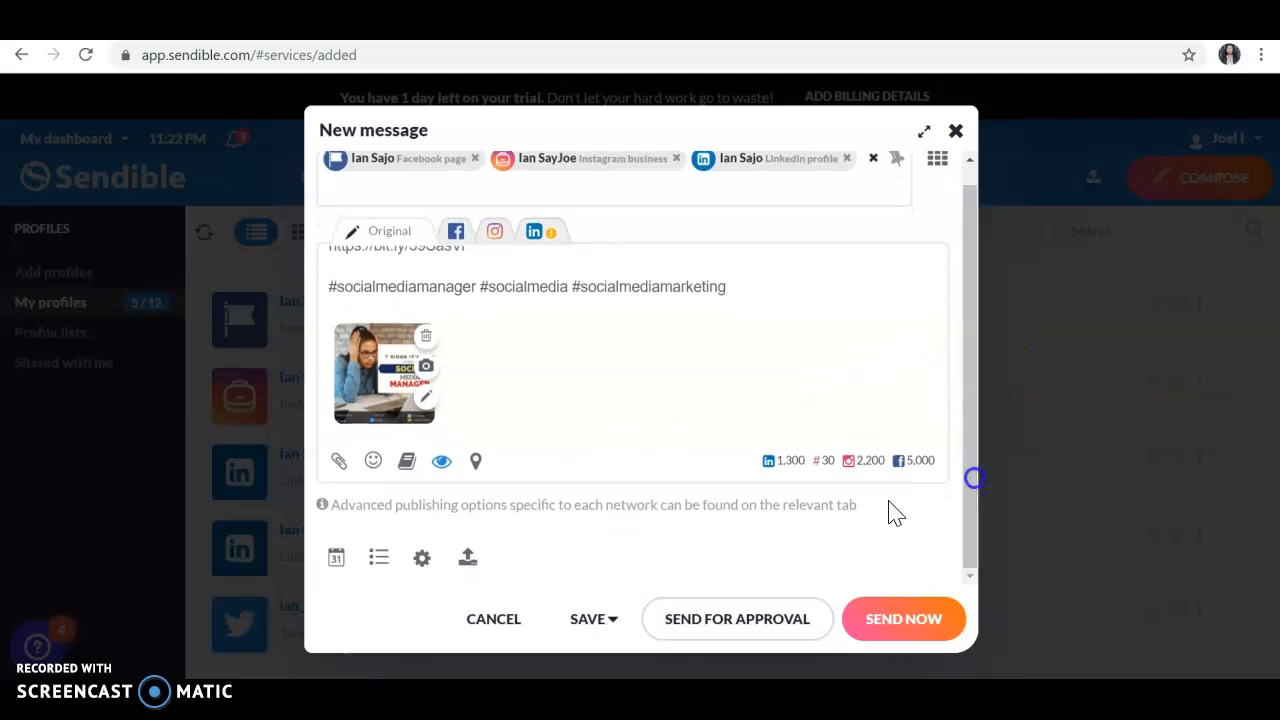
Step: Open the message's scheduling options and set the publishing date to 2021/02/19
{"action": "left_click", "coordinate": [337, 560]}
{"action": "scroll", "coordinate": [545, 505], "scroll_direction": "down", "scroll_amount": 1}
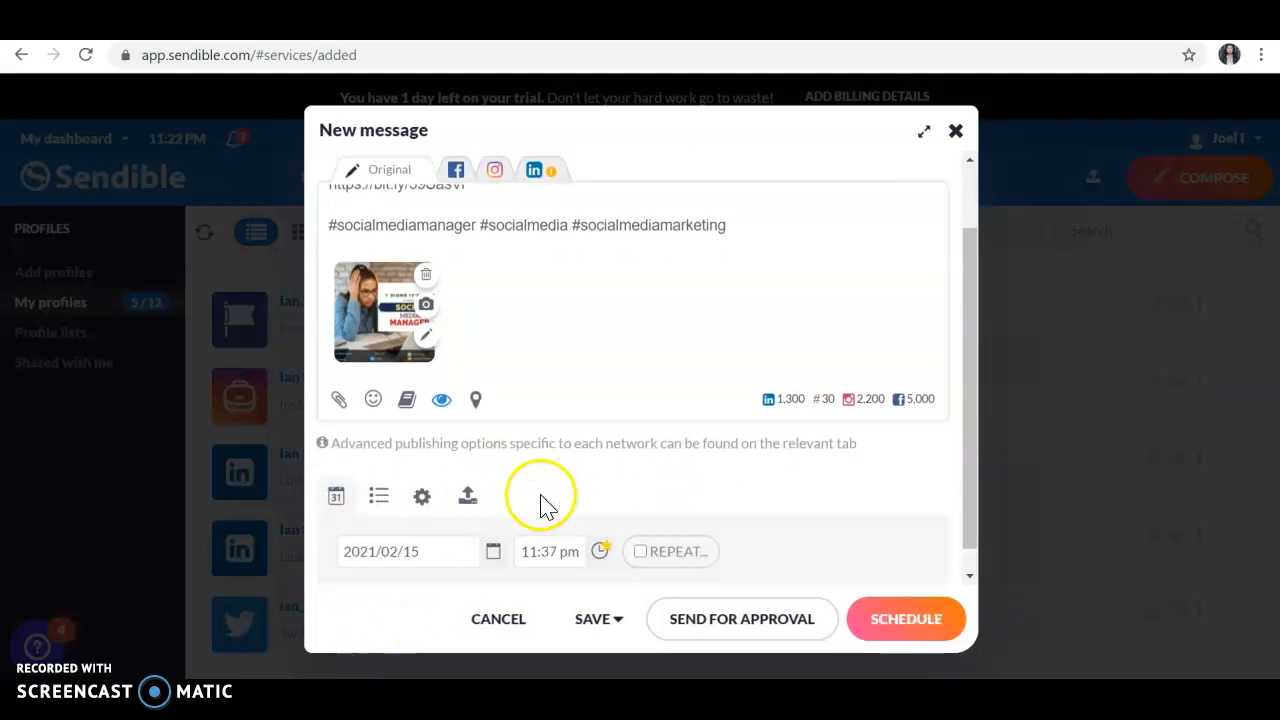
{"action": "left_click", "coordinate": [496, 528]}
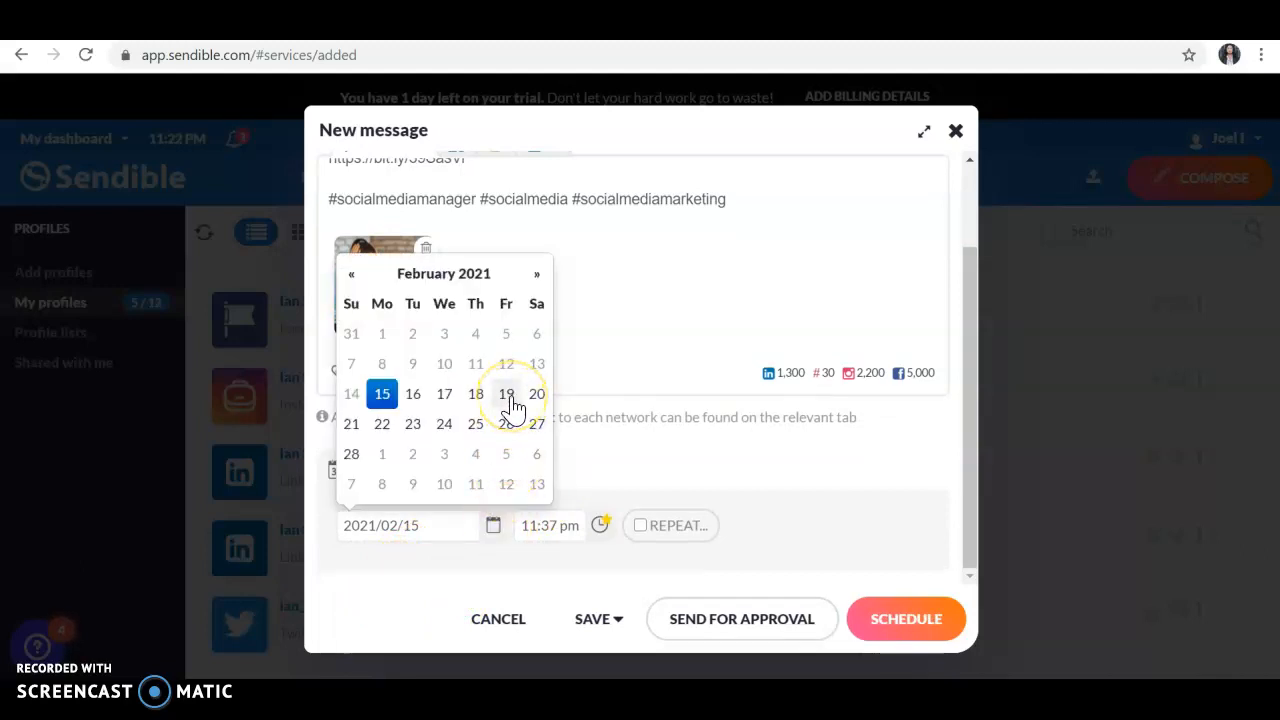
{"action": "left_click", "coordinate": [507, 400]}
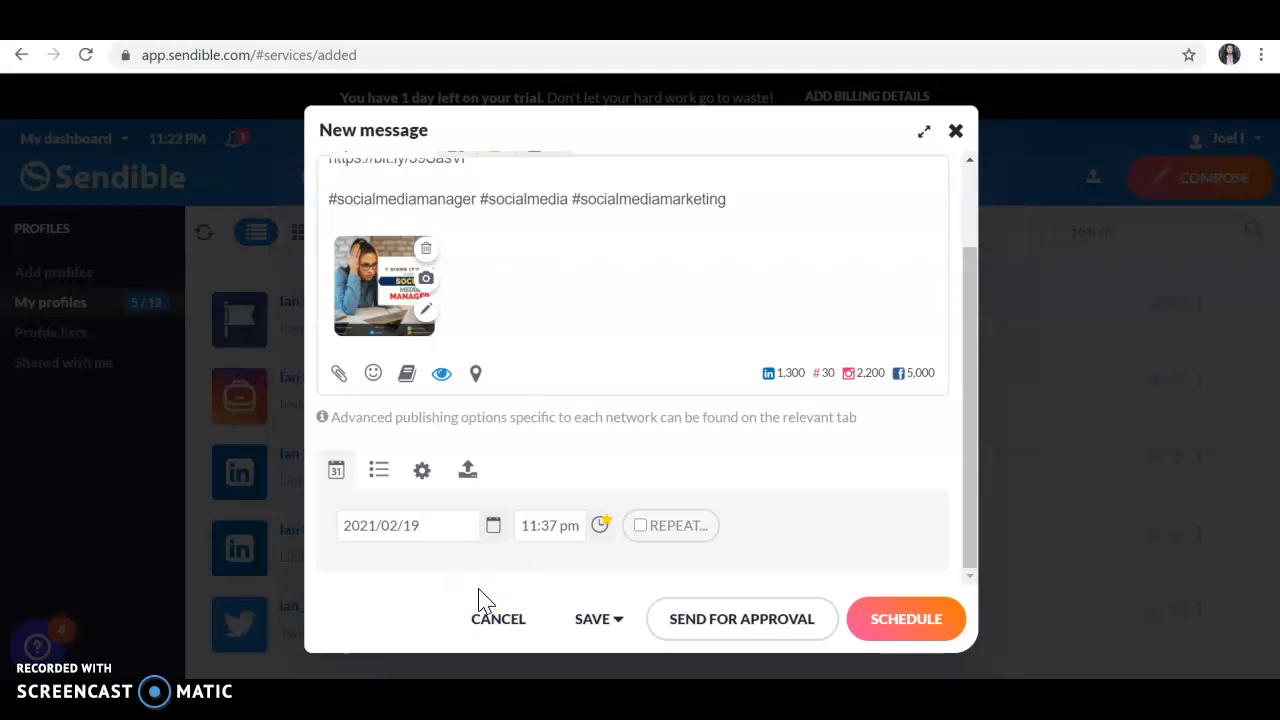
Step: Set the scheduled publishing time to 10:00 am
{"action": "left_click", "coordinate": [568, 525]}
{"action": "left_click_drag", "start_coordinate": [598, 484], "coordinate": [600, 406]}
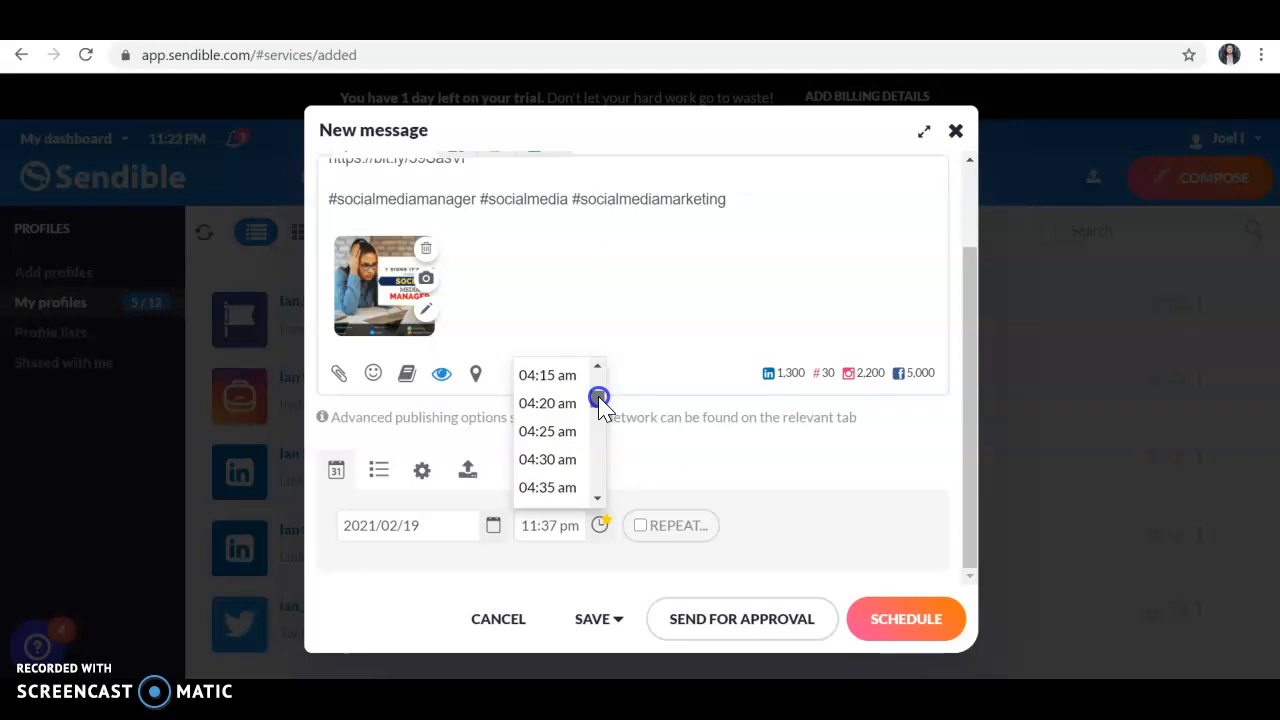
{"action": "mouse_move", "coordinate": [603, 405]}
{"action": "left_mouse_down"}
{"action": "mouse_move", "coordinate": [602, 376]}
{"action": "mouse_move", "coordinate": [610, 422]}
{"action": "left_mouse_up"}
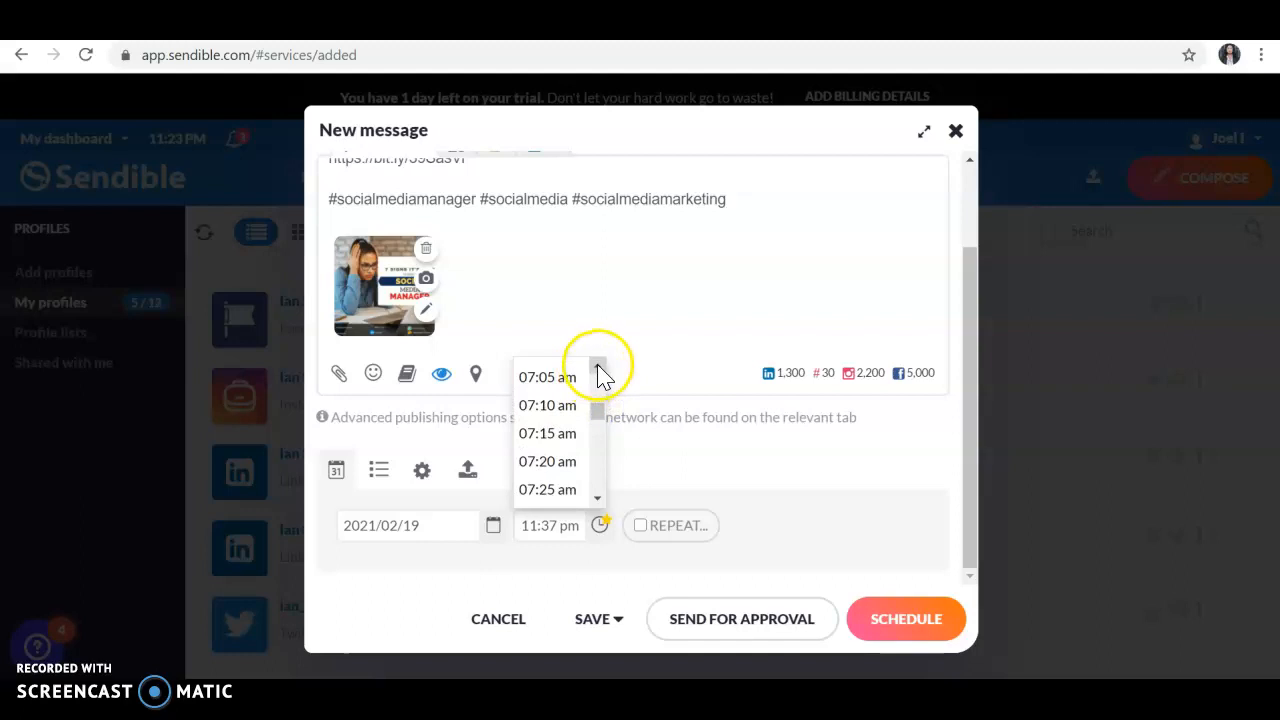
{"action": "left_click", "coordinate": [597, 366]}
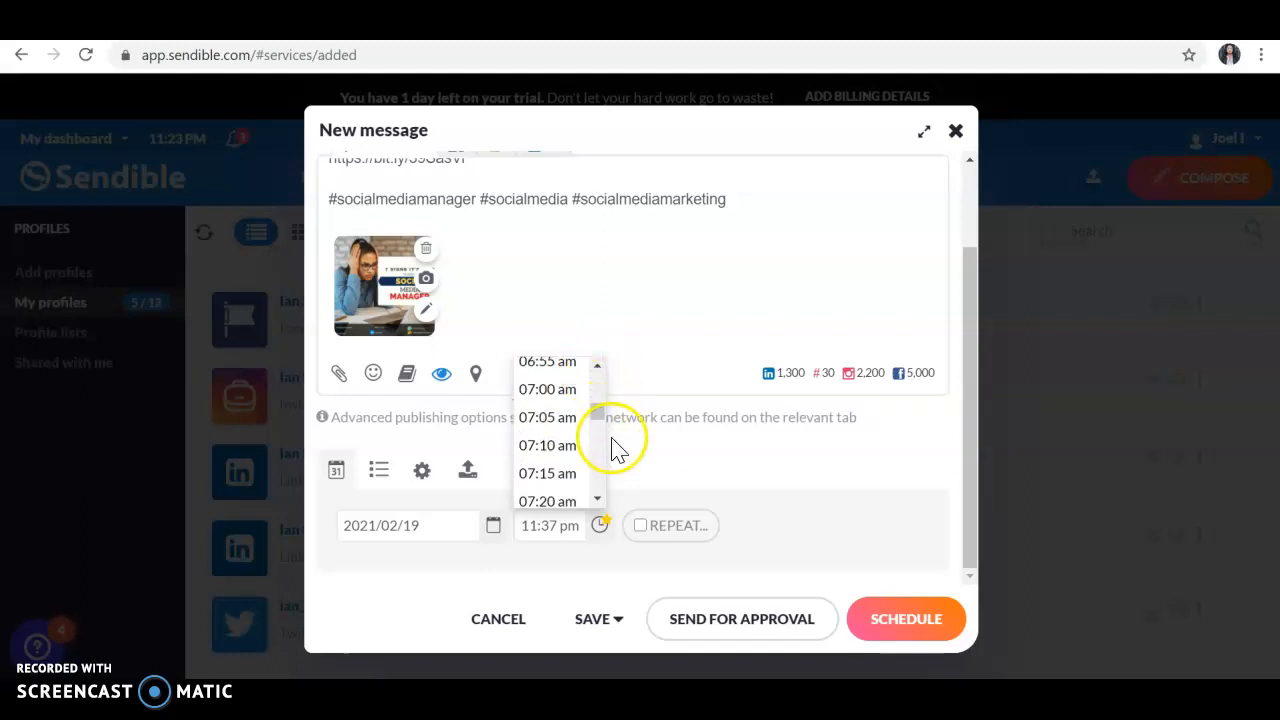
{"action": "left_click", "coordinate": [598, 499]}
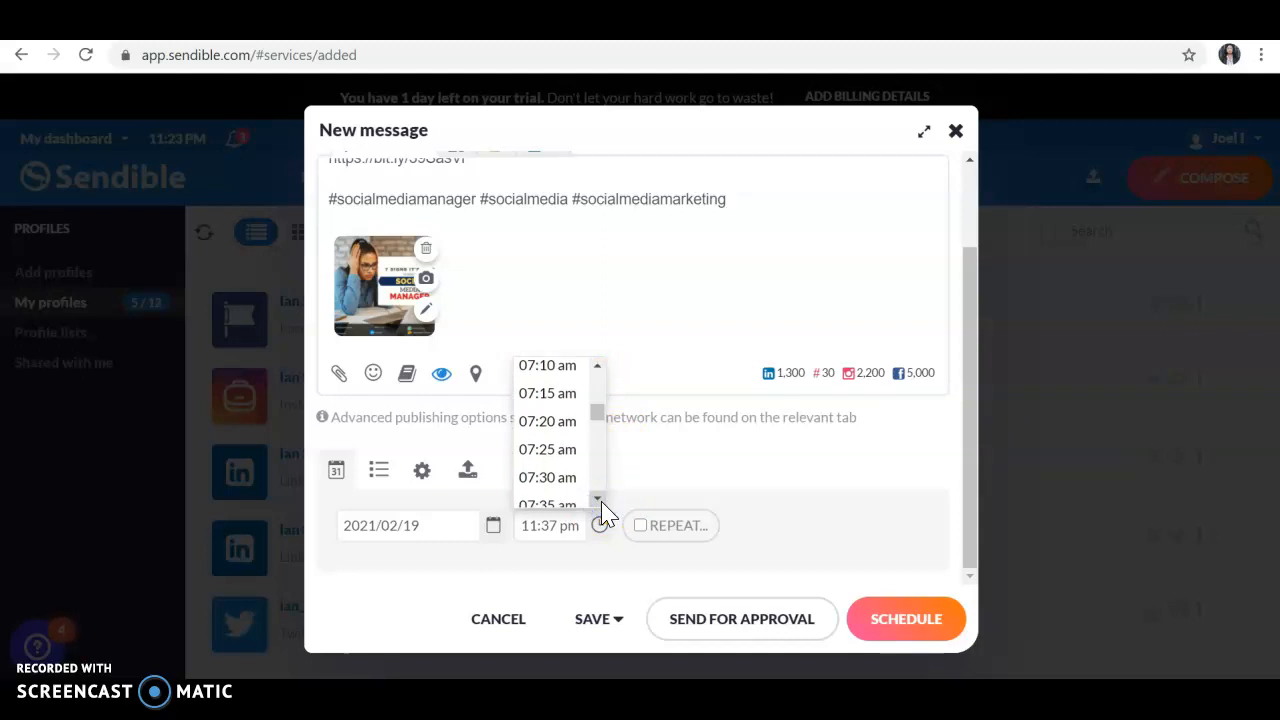
{"action": "left_click", "coordinate": [563, 485]}
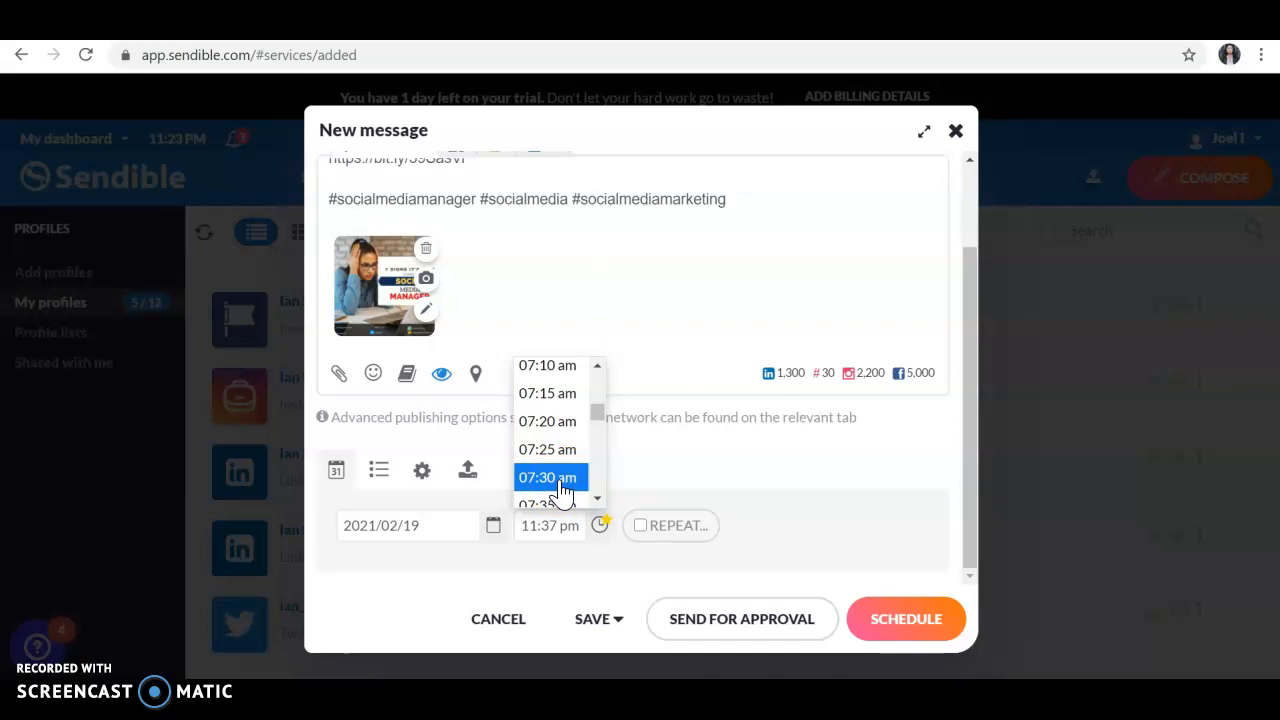
{"action": "left_click", "coordinate": [599, 501]}
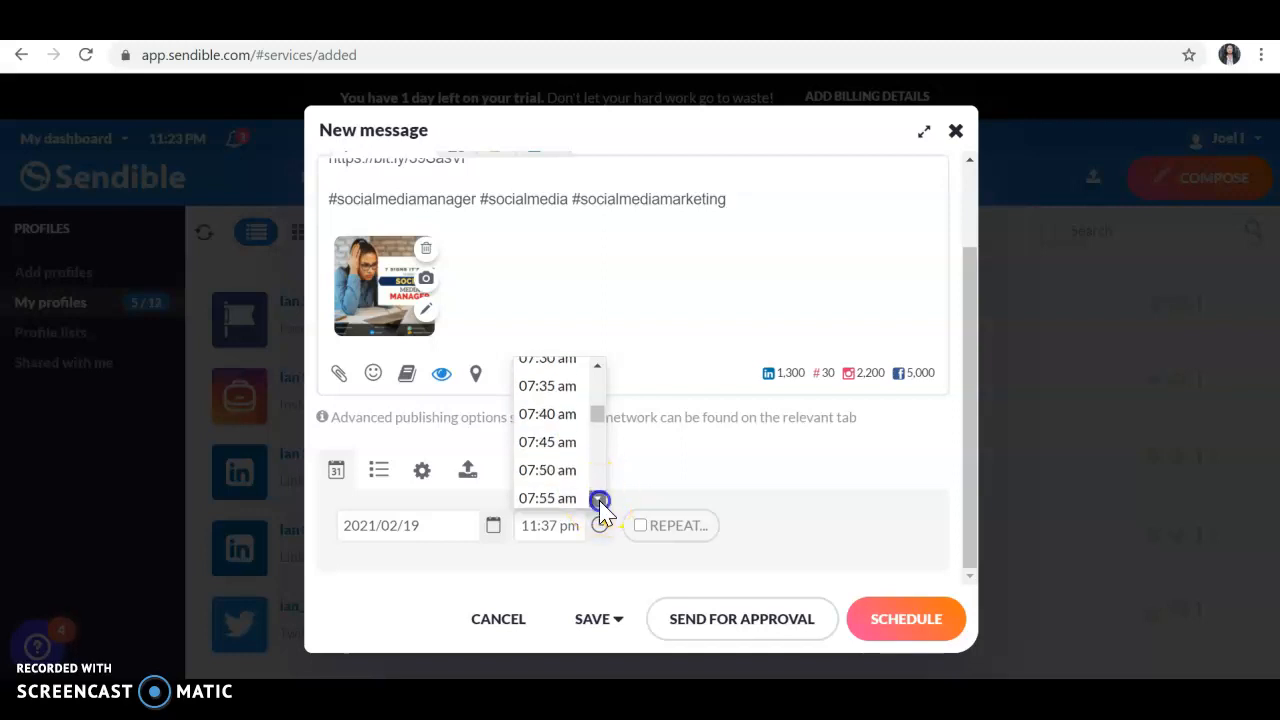
{"action": "left_click", "coordinate": [599, 501]}
{"action": "left_click", "coordinate": [599, 501]}
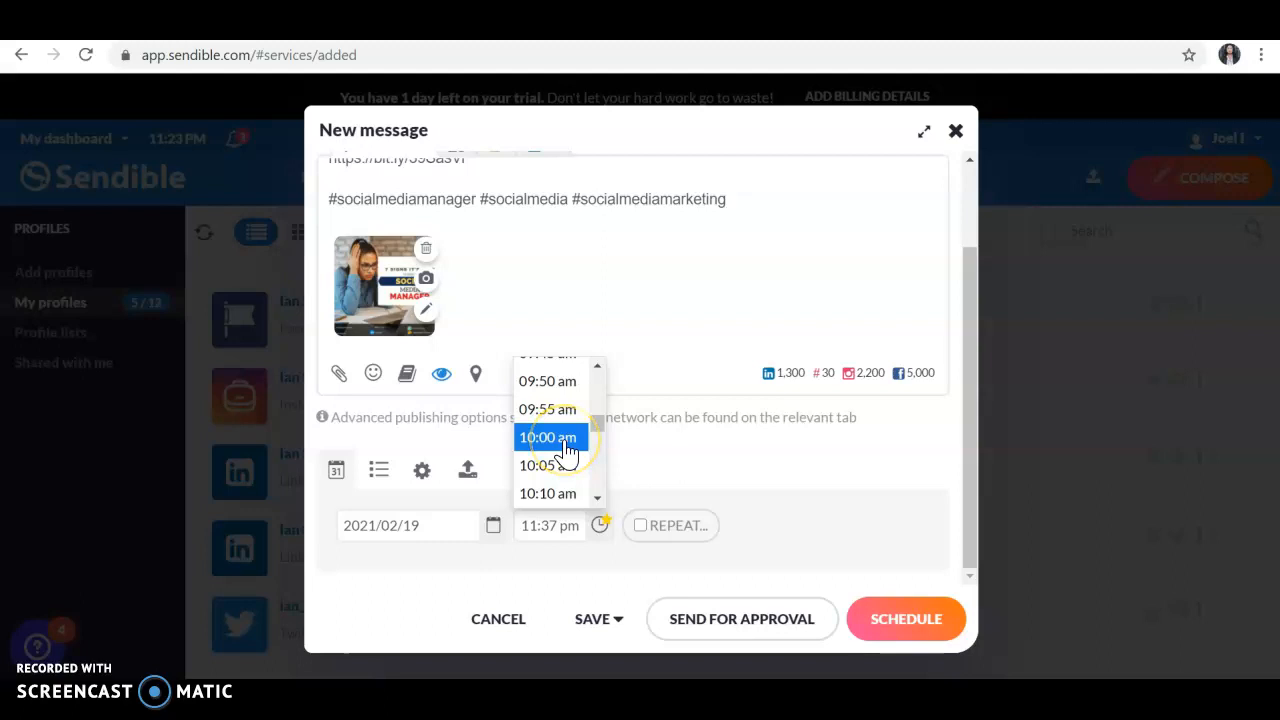
{"action": "left_click", "coordinate": [564, 439]}
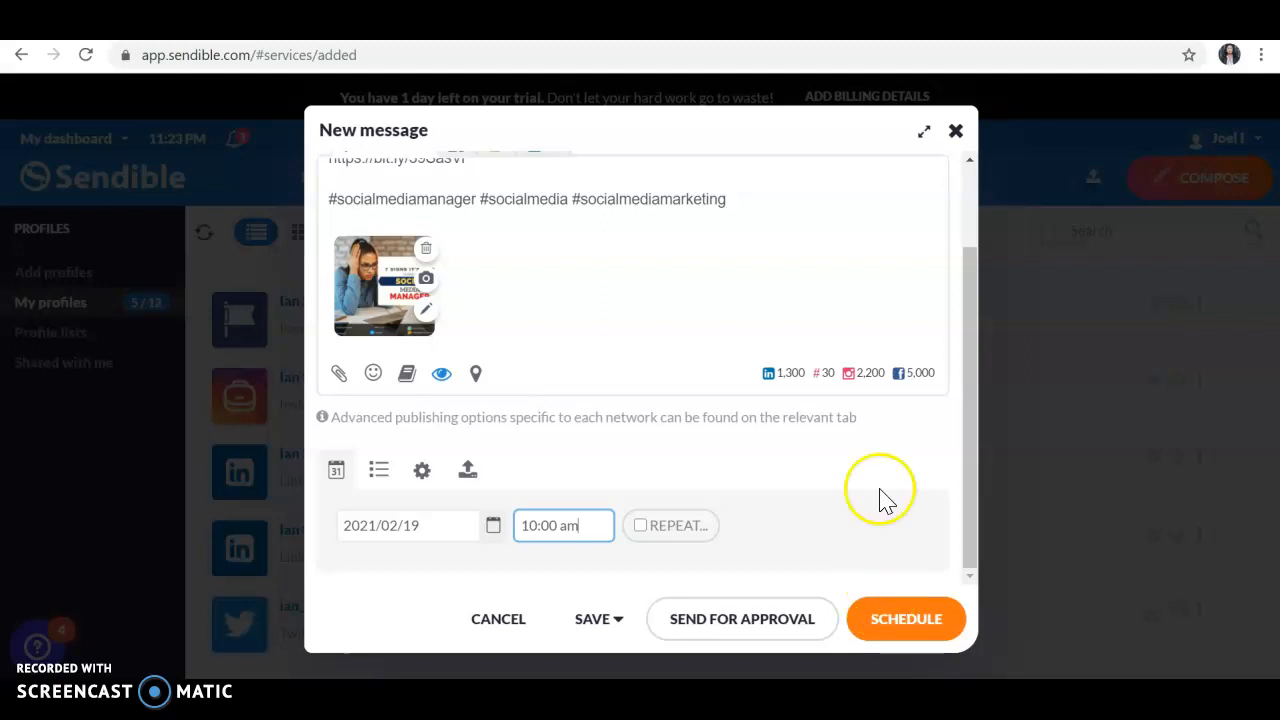
Step: Discard the unsaved message and start a new one addressed to the Twitter profile
{"action": "left_click", "coordinate": [955, 136]}
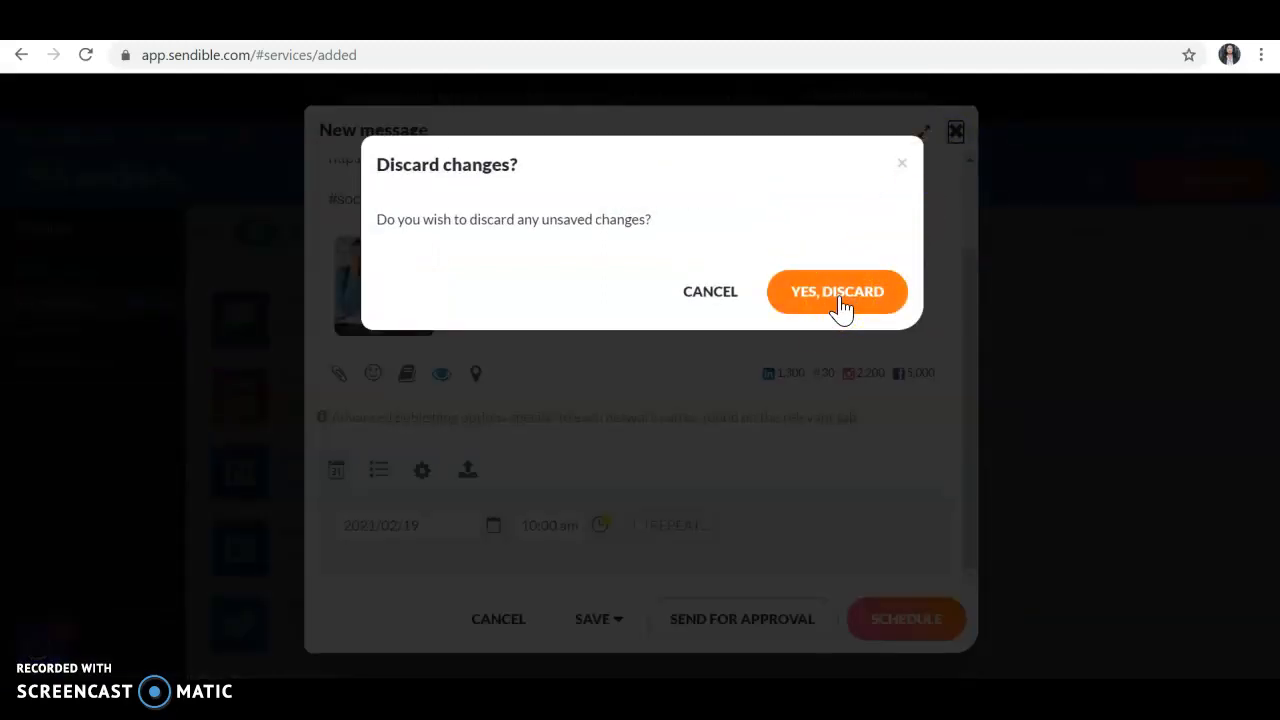
{"action": "left_click", "coordinate": [830, 298]}
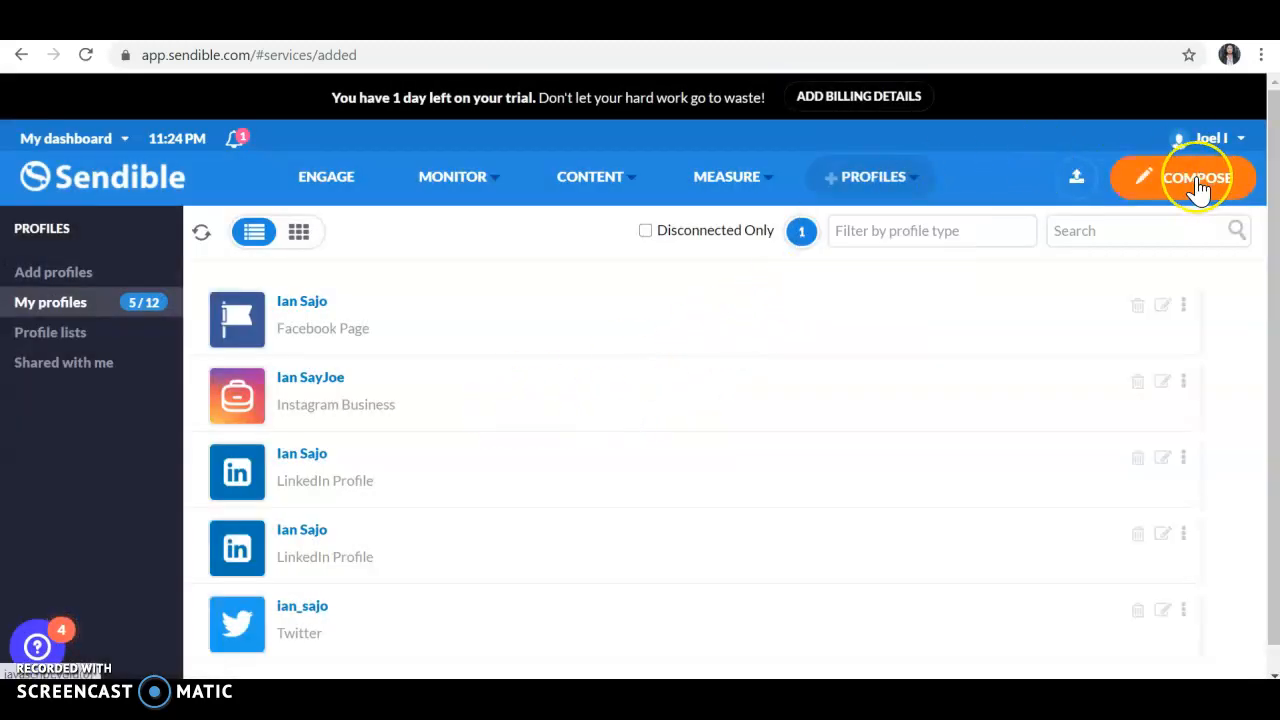
{"action": "left_click", "coordinate": [1196, 180]}
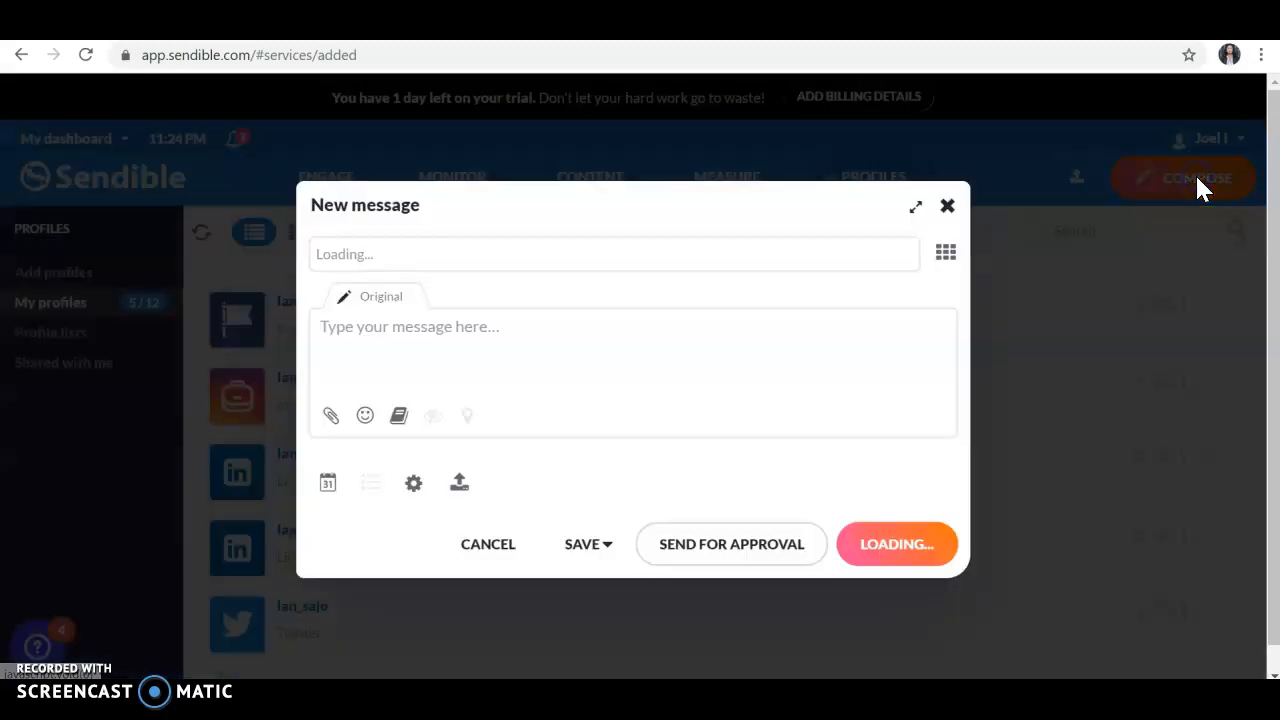
{"action": "left_click", "coordinate": [505, 254]}
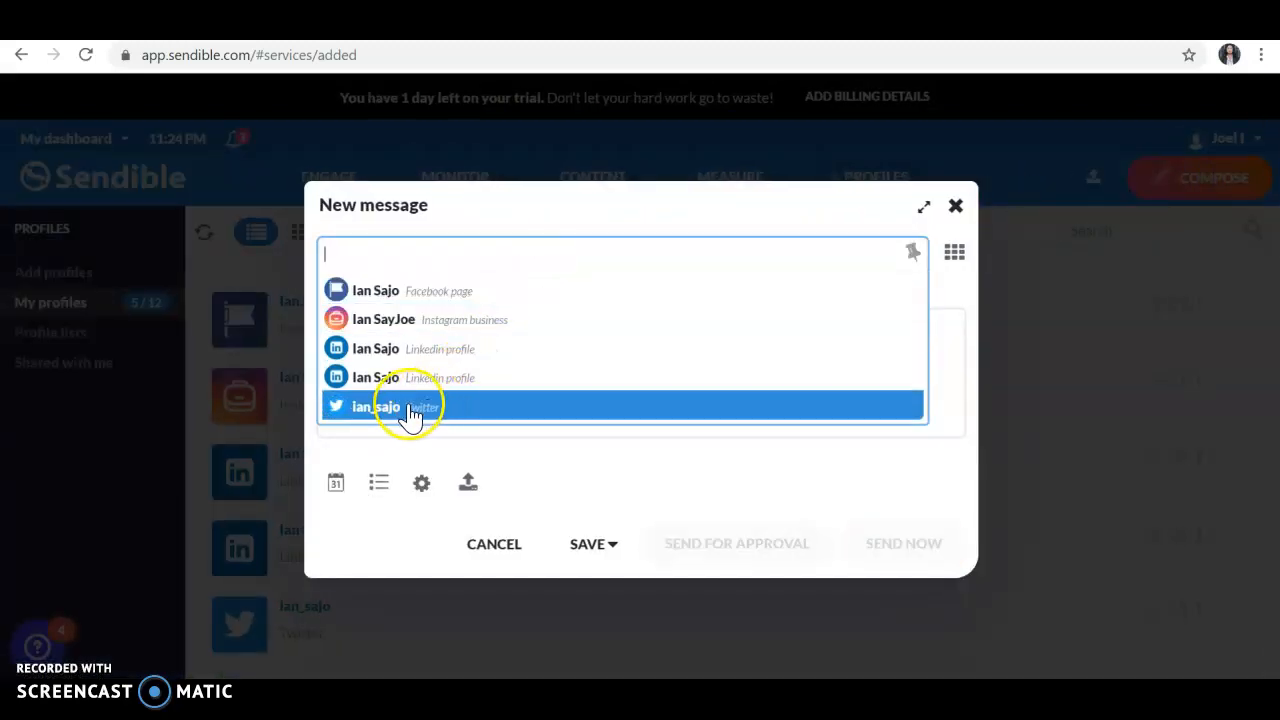
{"action": "left_click", "coordinate": [411, 410]}
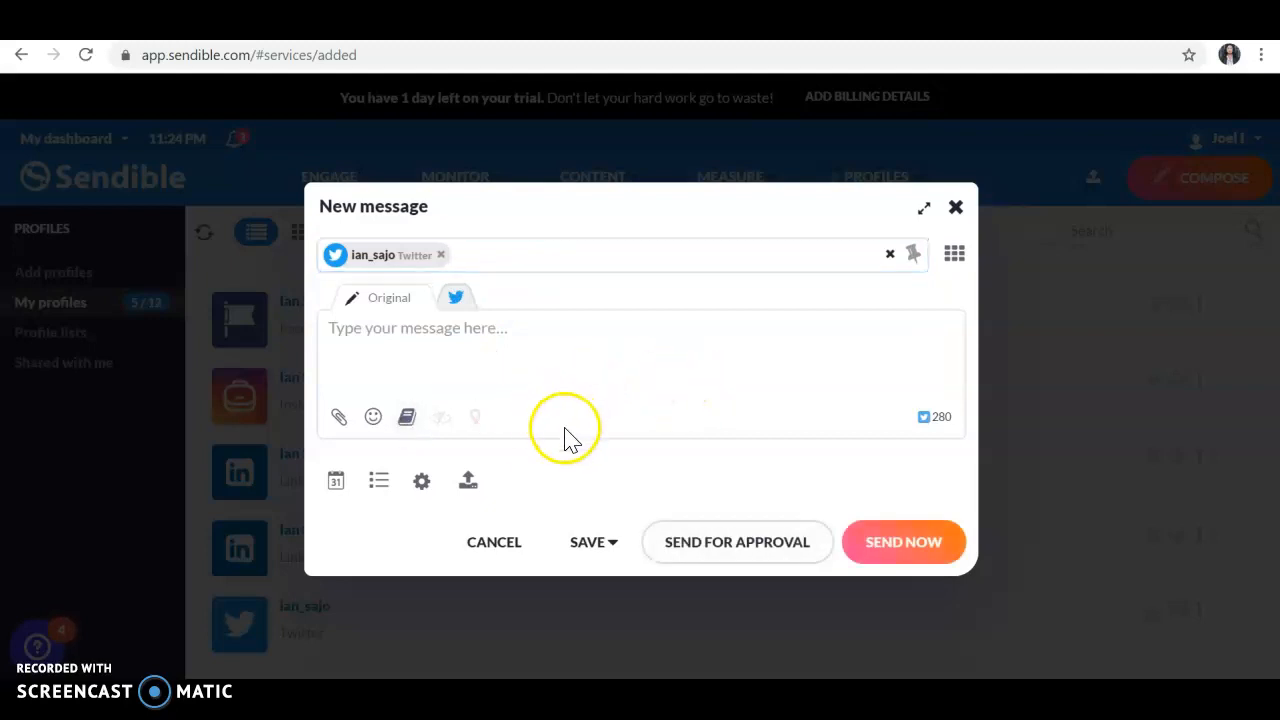
{"action": "left_click", "coordinate": [457, 357]}
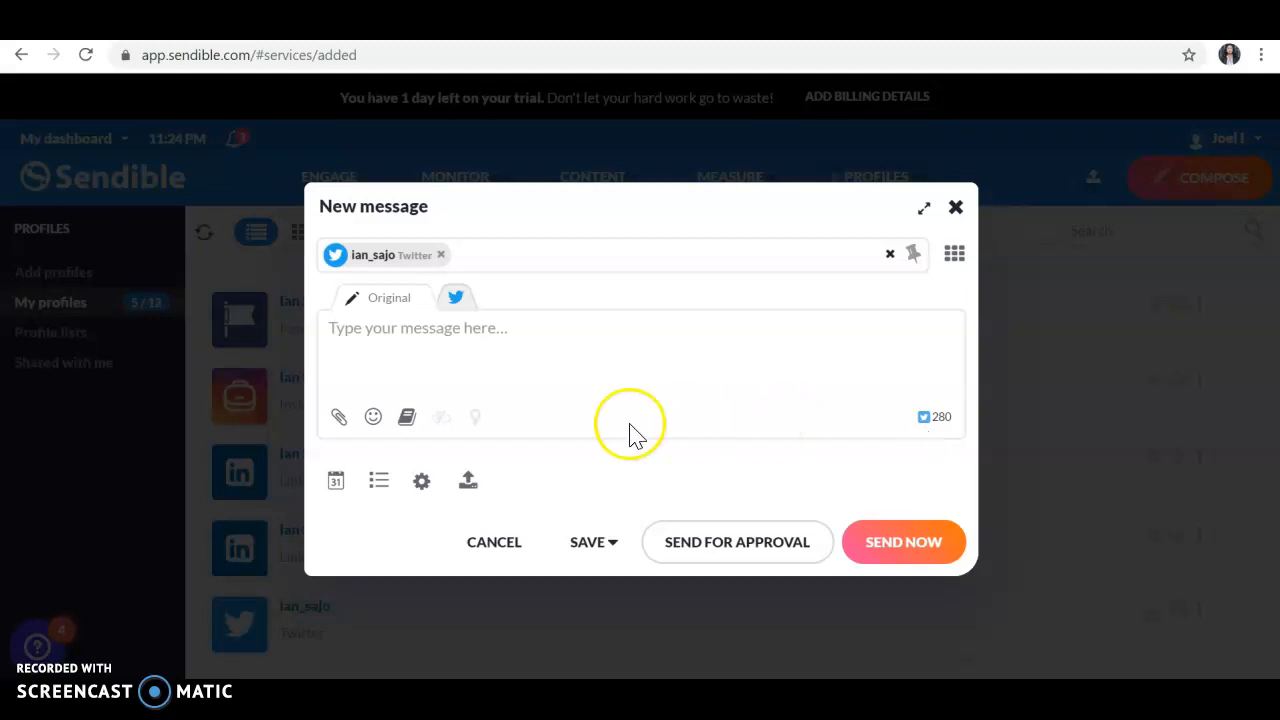
Step: Upload the image file "7 signs its time to hire a SMM" from the sendible folder to the Twitter message
{"action": "left_click", "coordinate": [338, 418]}
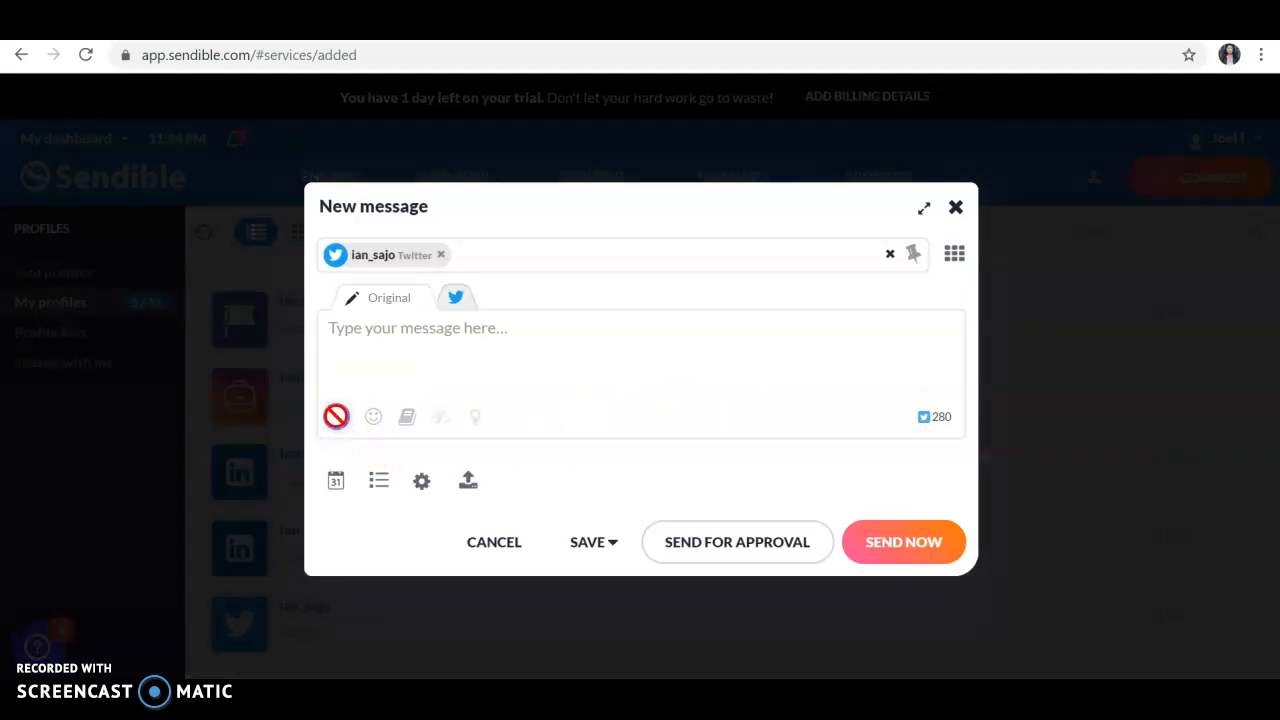
{"action": "left_click", "coordinate": [618, 458]}
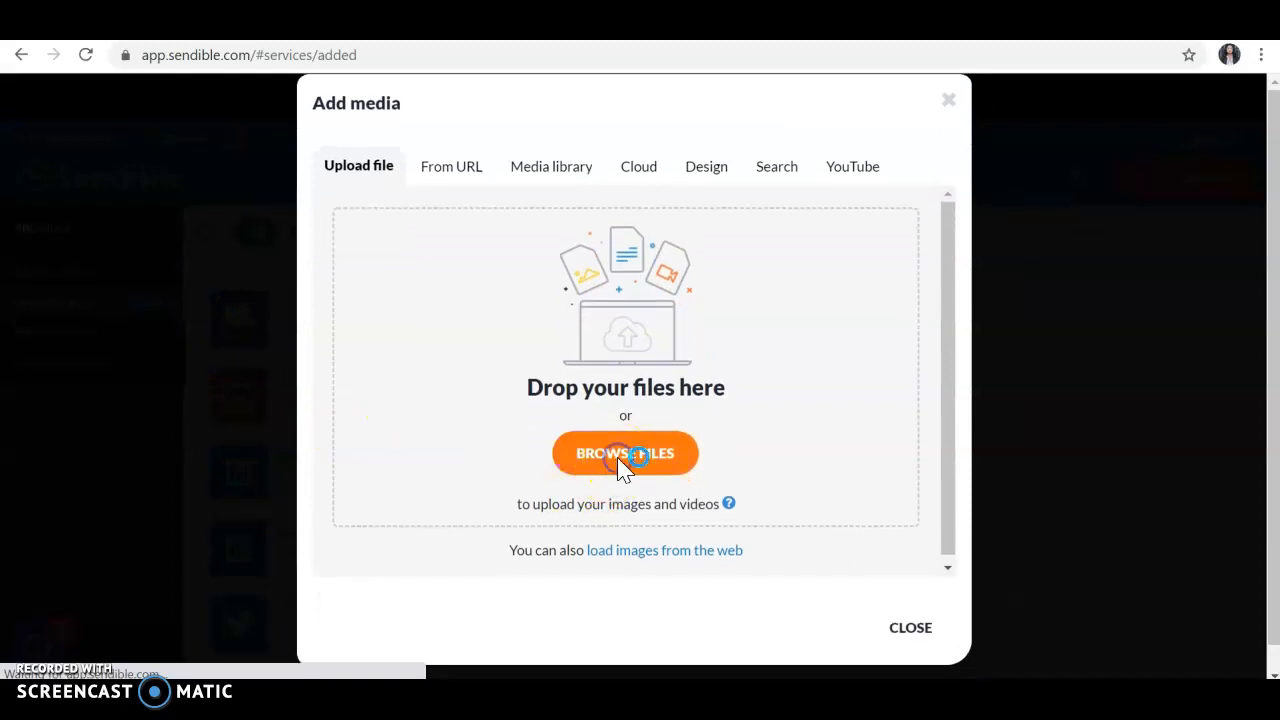
{"action": "left_click", "coordinate": [382, 202]}
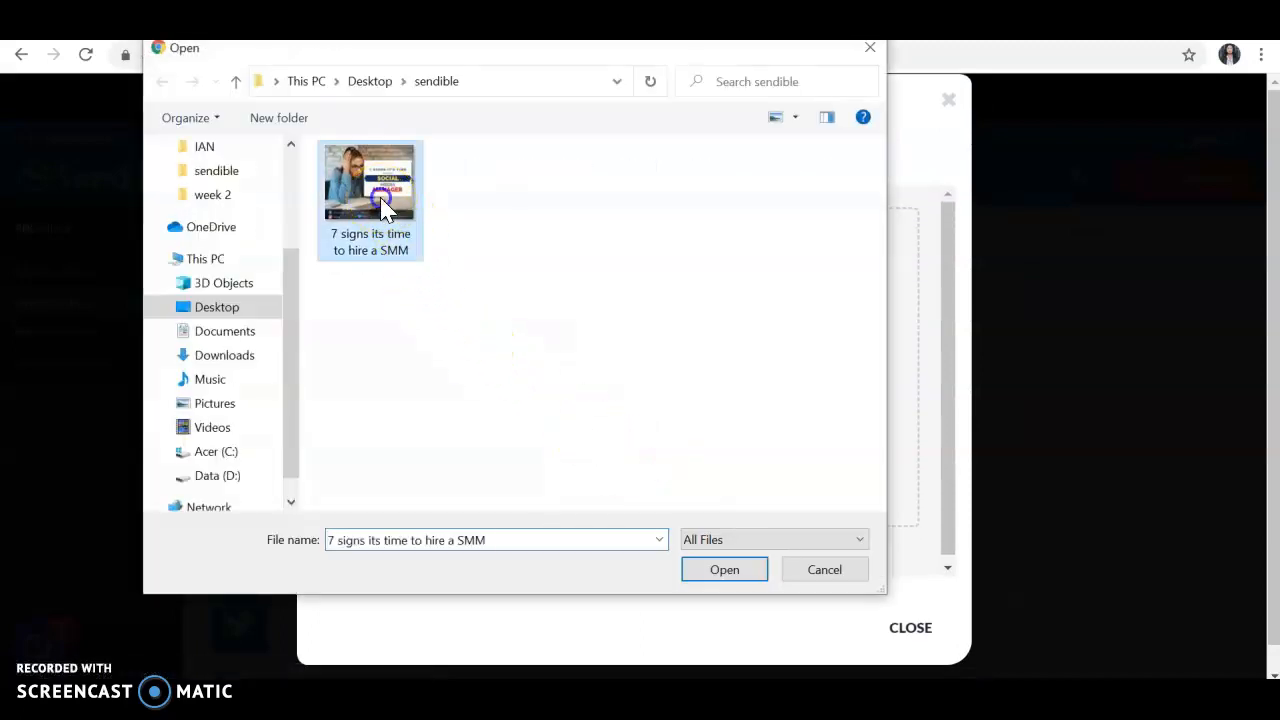
{"action": "left_click", "coordinate": [729, 570]}
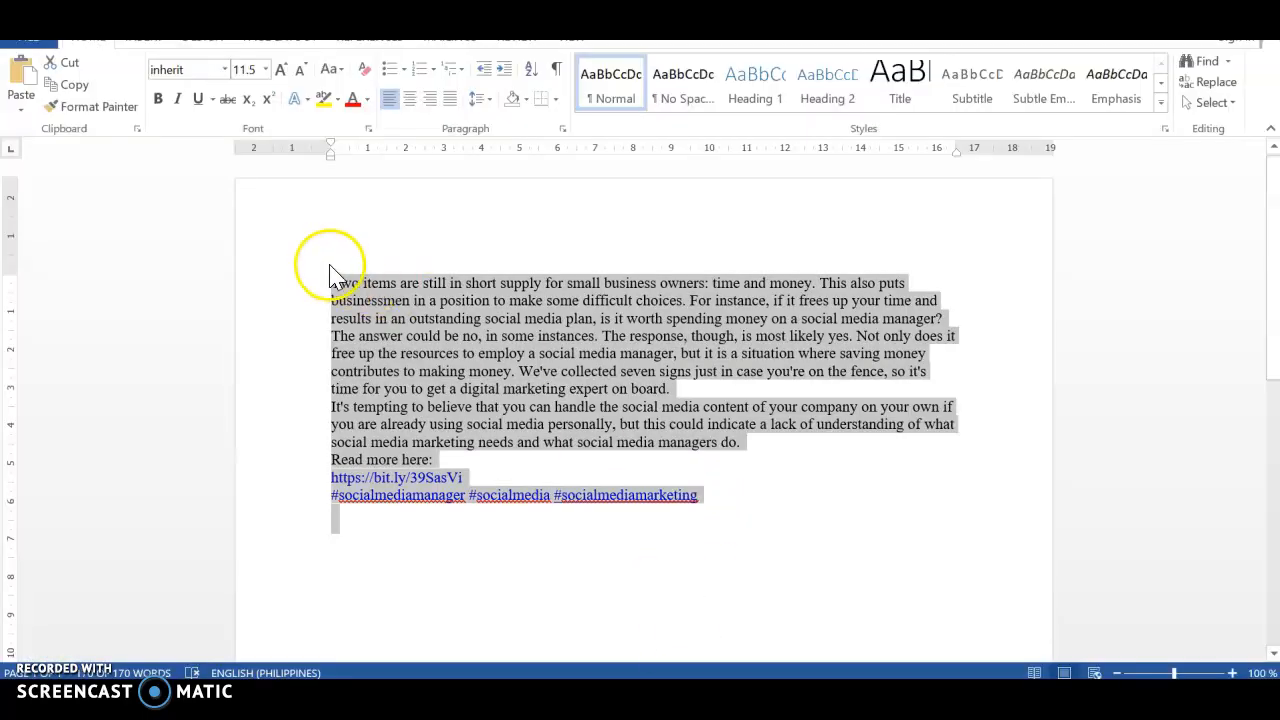
Step: Copy only the first two sentences of the Word document, from "Two items" through "difficult choices."
{"action": "left_click", "coordinate": [333, 258]}
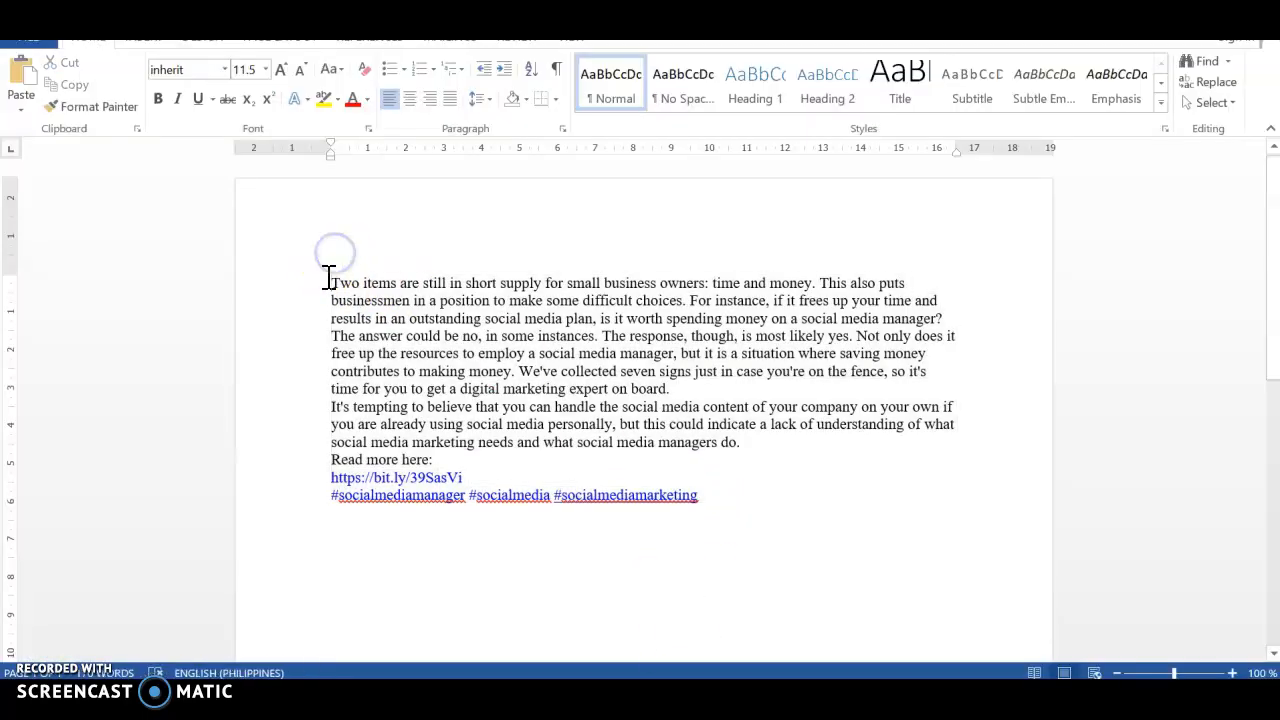
{"action": "left_click_drag", "start_coordinate": [337, 277], "coordinate": [369, 276]}
{"action": "left_click", "coordinate": [331, 277]}
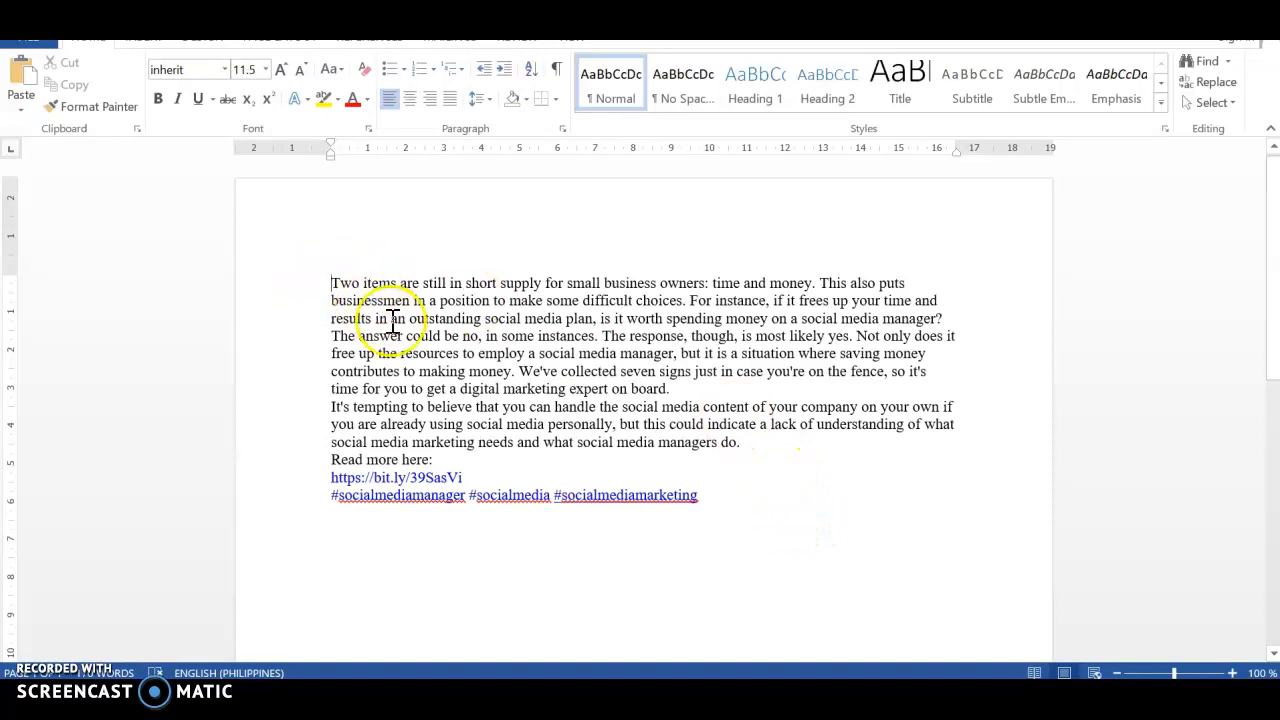
{"action": "left_click", "coordinate": [330, 282]}
{"action": "left_click_drag", "start_coordinate": [330, 282], "coordinate": [686, 296]}
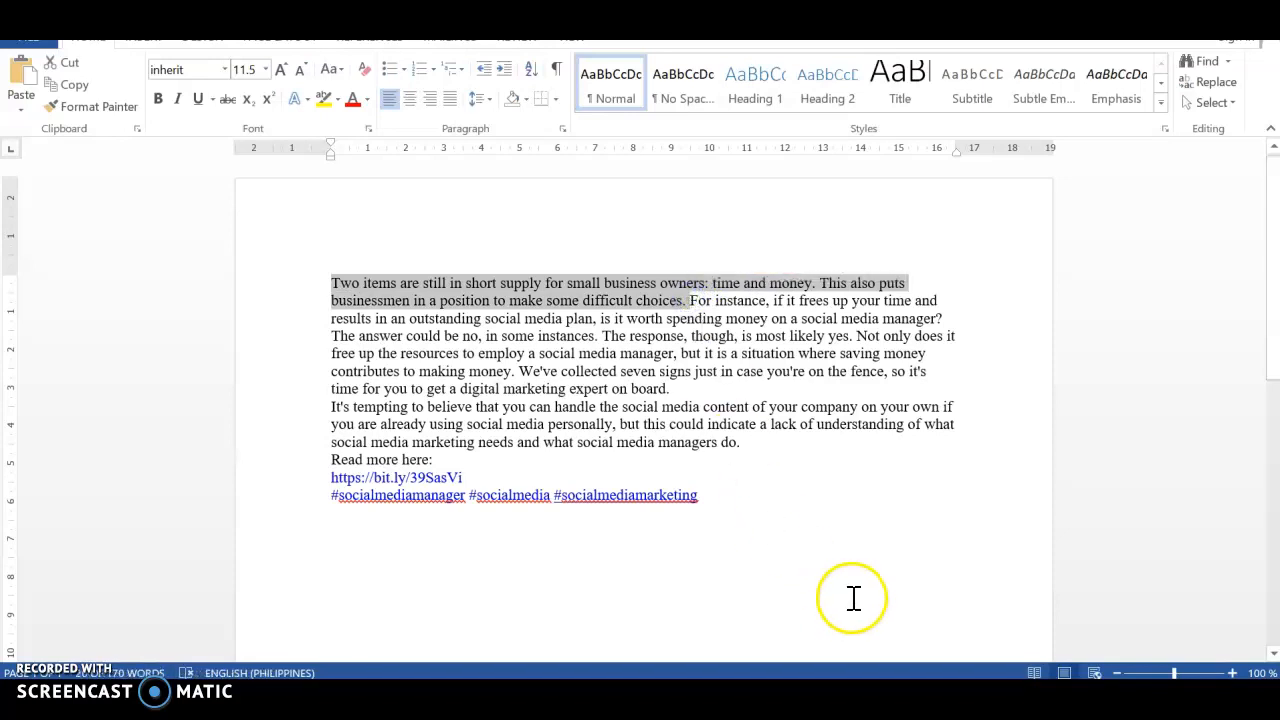
{"action": "right_click", "coordinate": [591, 293]}
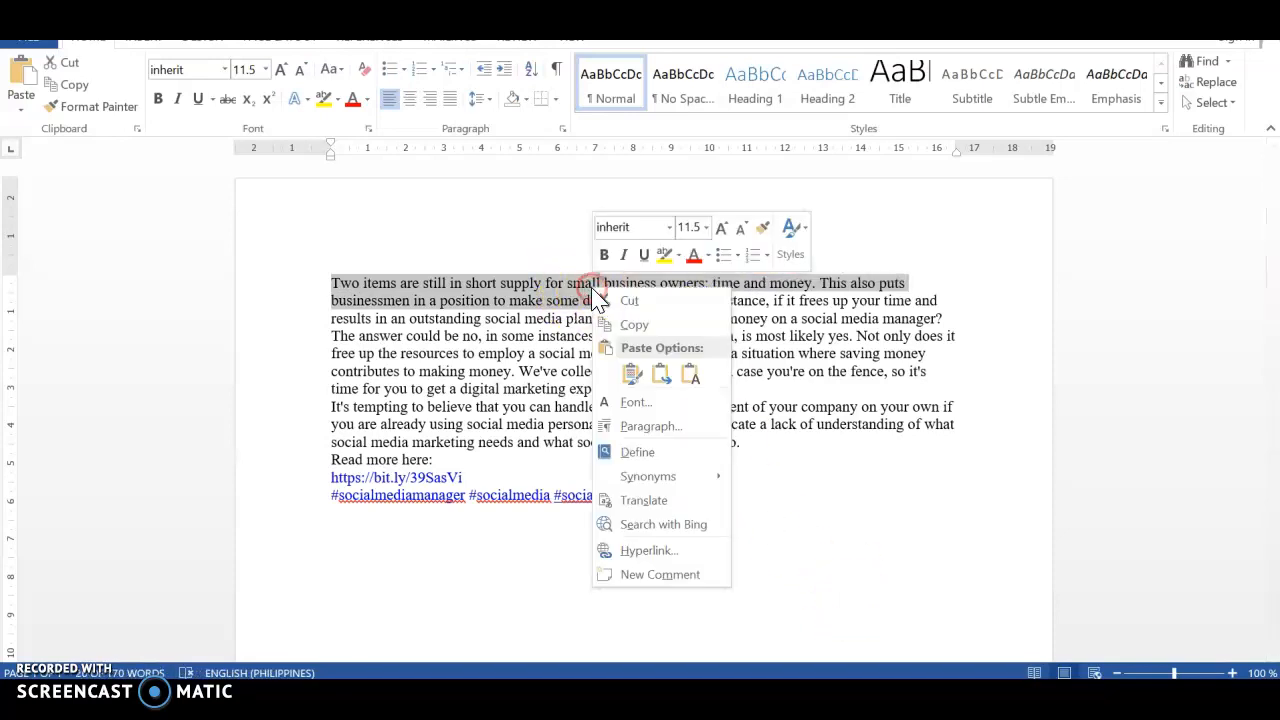
{"action": "left_click", "coordinate": [630, 323]}
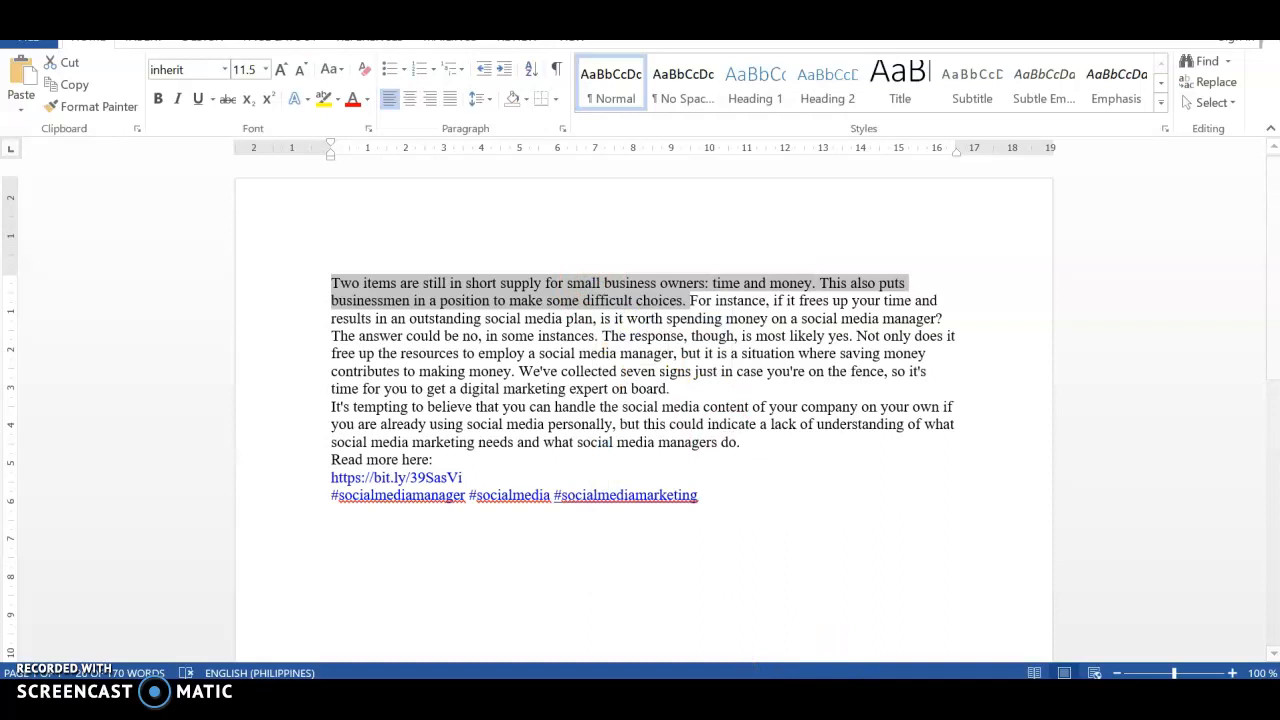
Step: Return to Sendible in the browser and paste the two copied sentences into the message's Original version
{"action": "key", "text": "alt+Tab"}
{"action": "right_click", "coordinate": [364, 278]}
{"action": "right_click", "coordinate": [364, 279]}
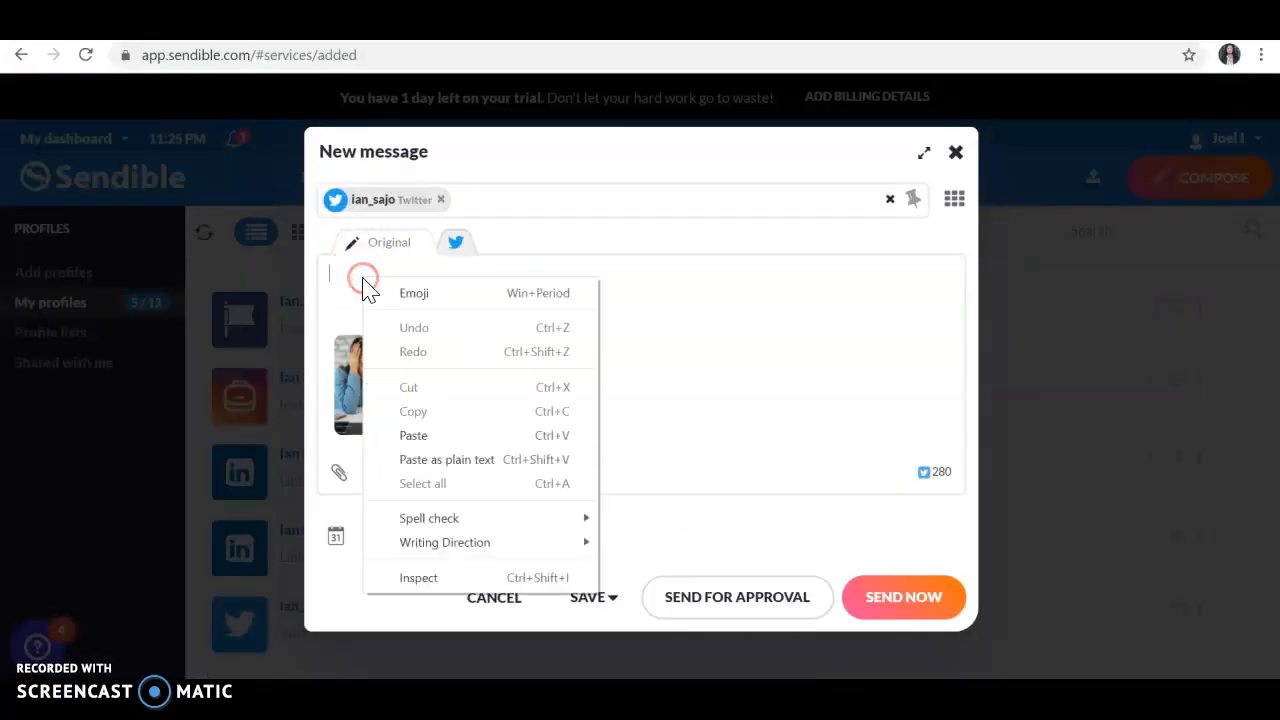
{"action": "left_click", "coordinate": [440, 432]}
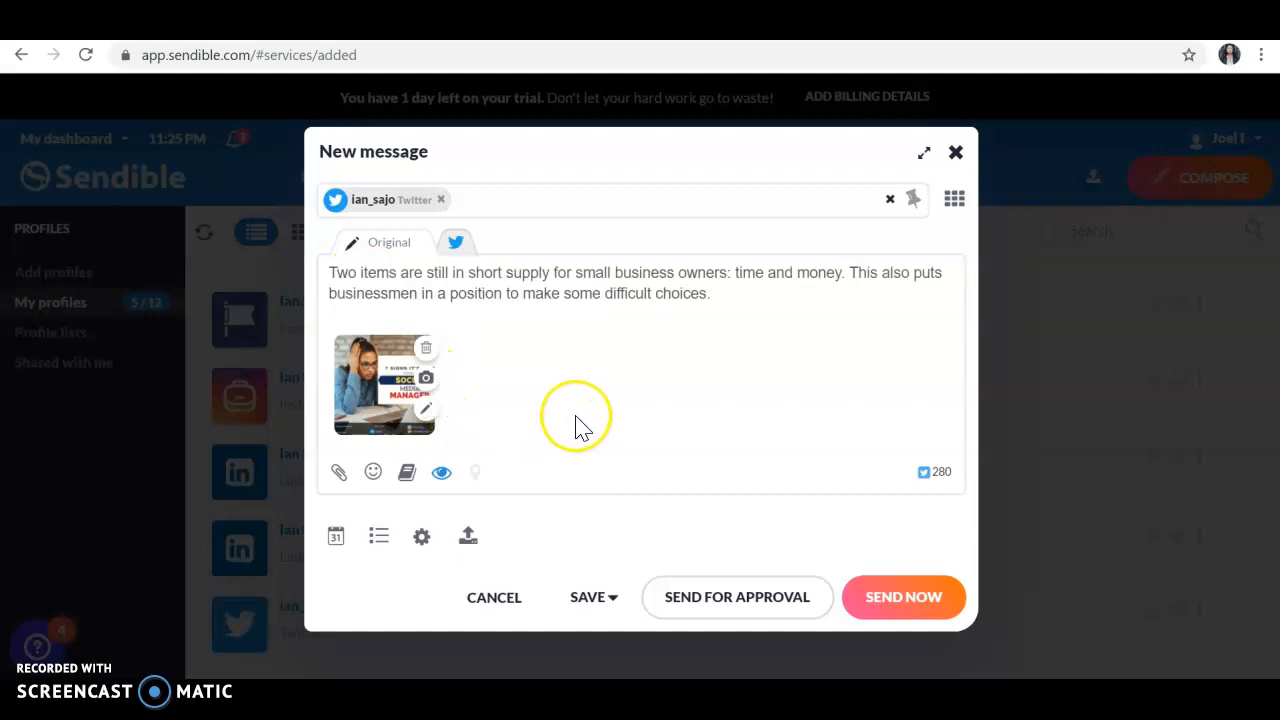
Step: Open the Twitter message's scheduling options, and copy the entire post text from Document2 in Word
{"action": "left_click", "coordinate": [337, 540]}
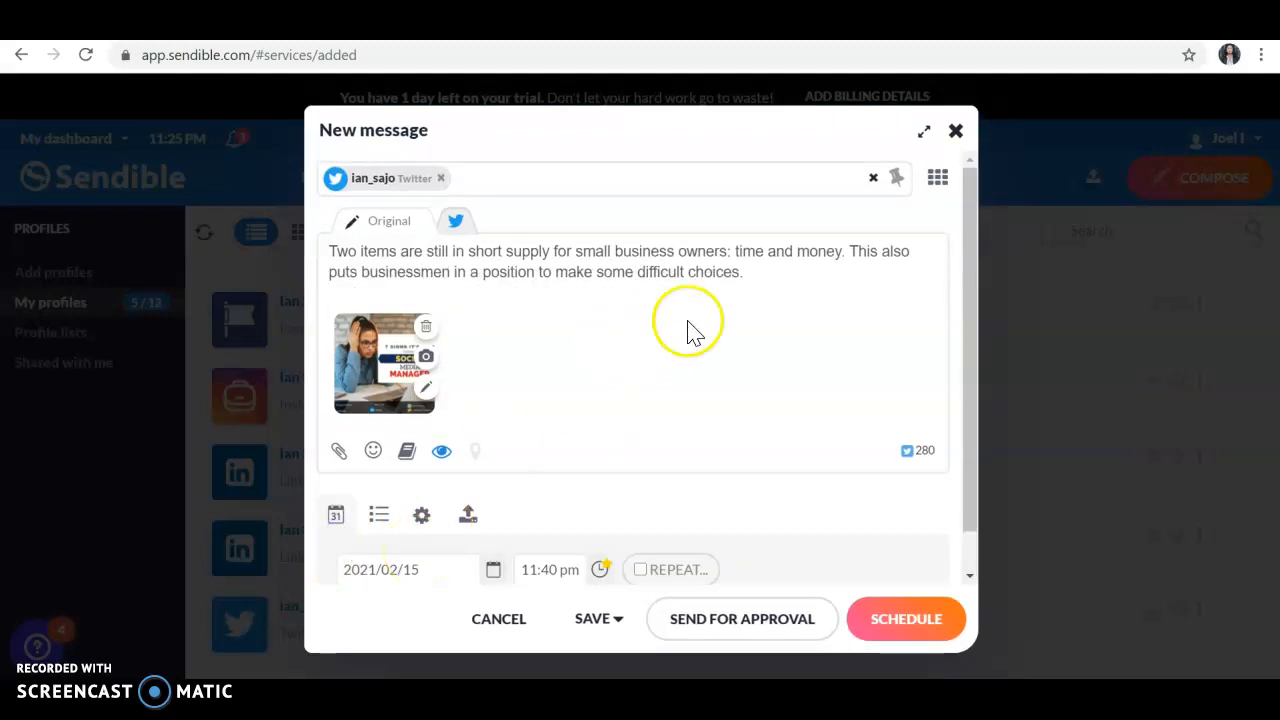
{"action": "mouse_move", "coordinate": [668, 698]}
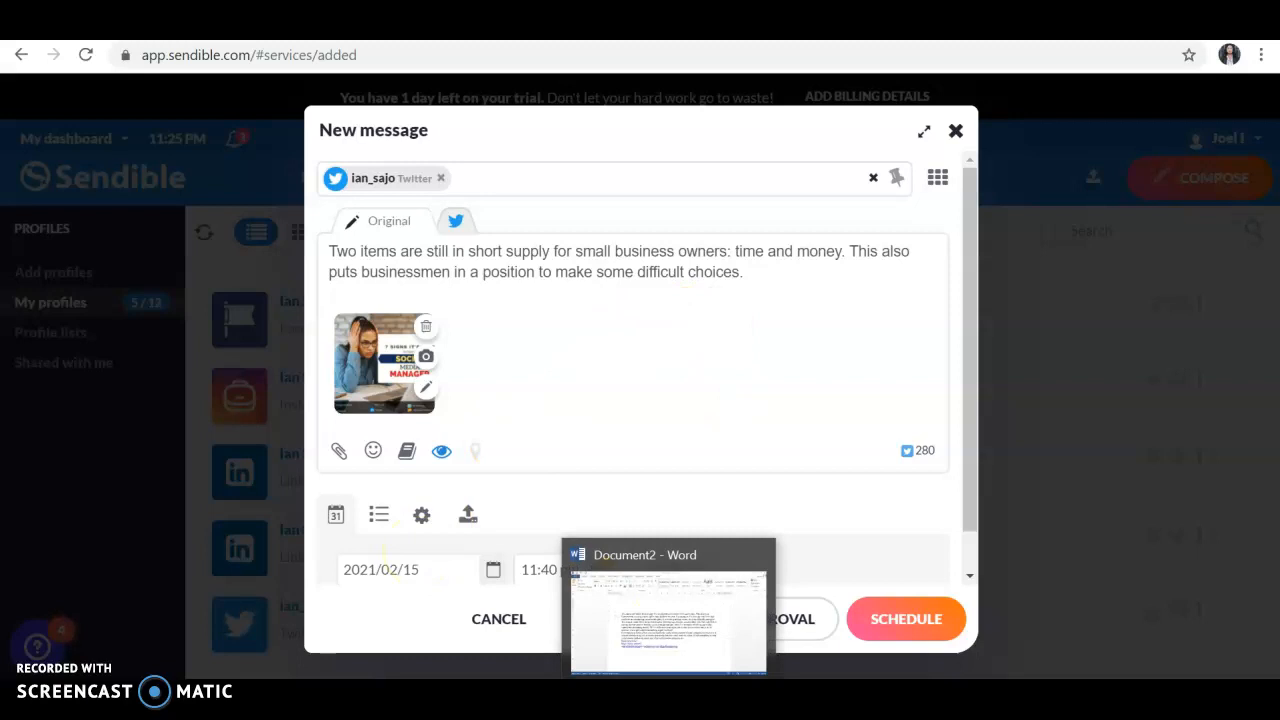
{"action": "left_click", "coordinate": [668, 615]}
{"action": "left_click", "coordinate": [323, 262]}
{"action": "left_click_drag", "start_coordinate": [323, 283], "coordinate": [710, 500]}
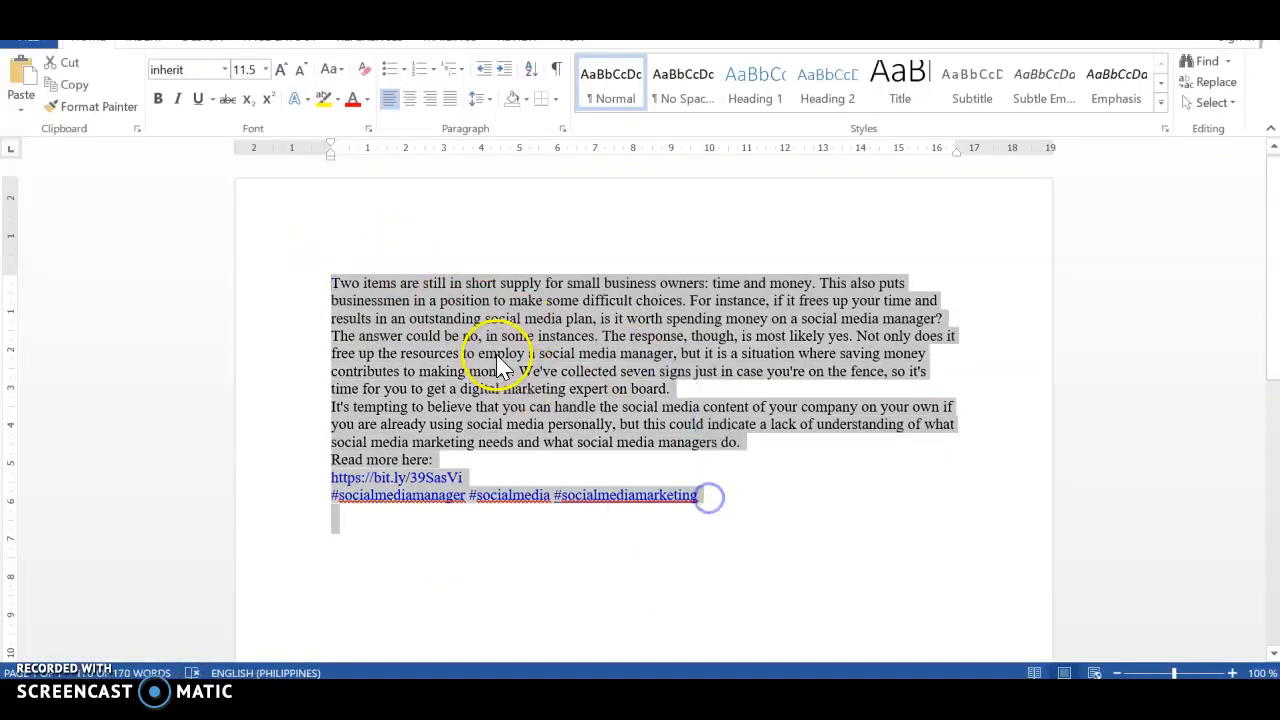
{"action": "right_click", "coordinate": [500, 368]}
{"action": "left_click", "coordinate": [541, 338]}
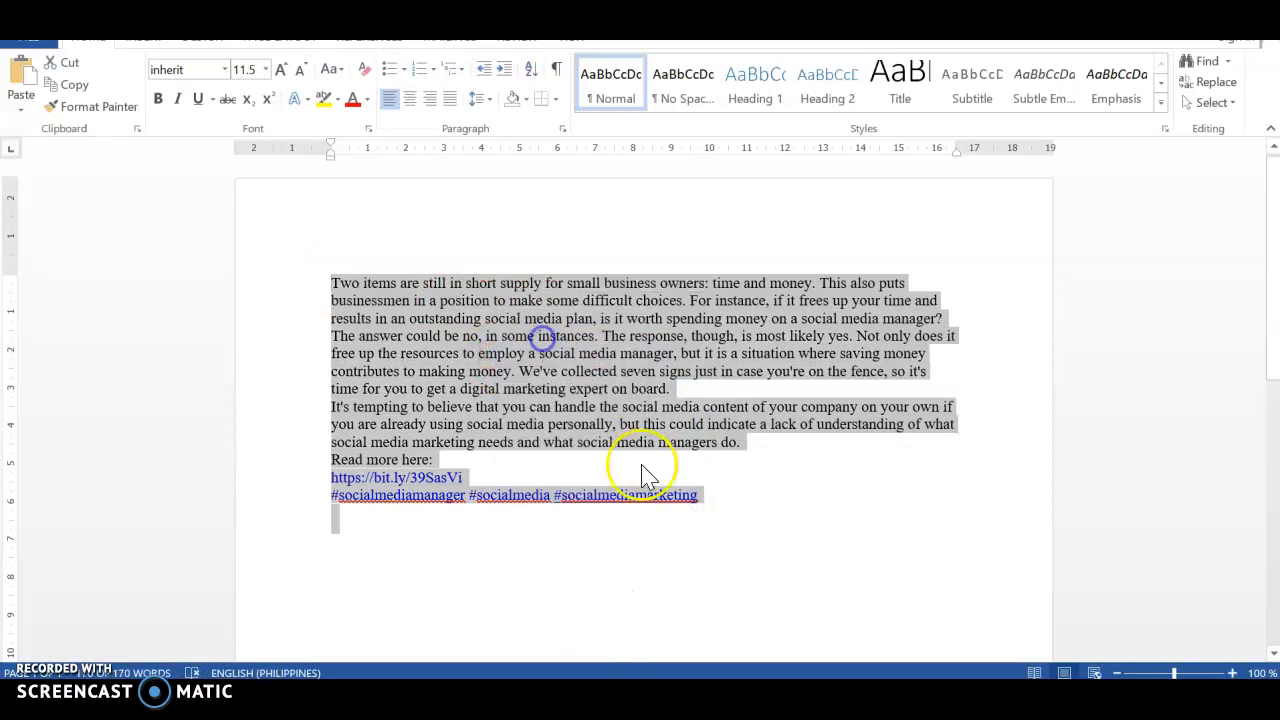
Step: Return to the Sendible message and replace its two-sentence text with the full copied post
{"action": "key", "text": "alt+Tab"}
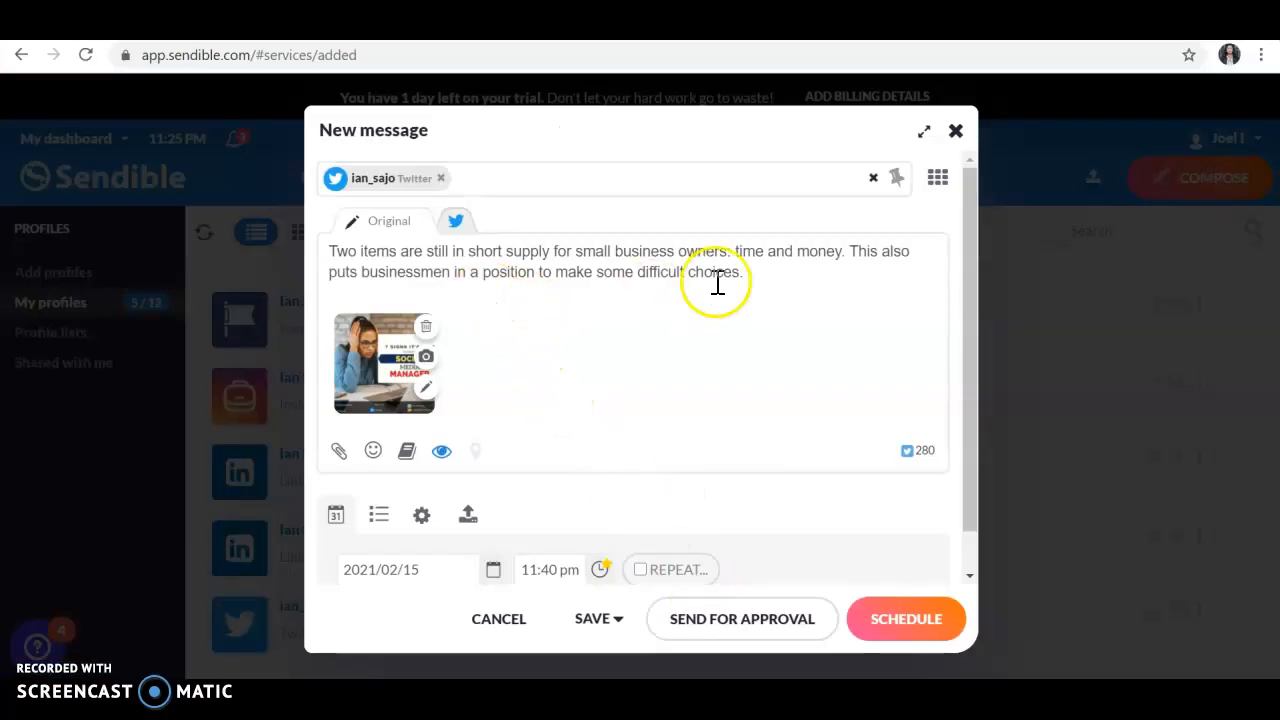
{"action": "left_click_drag", "start_coordinate": [760, 268], "coordinate": [317, 240]}
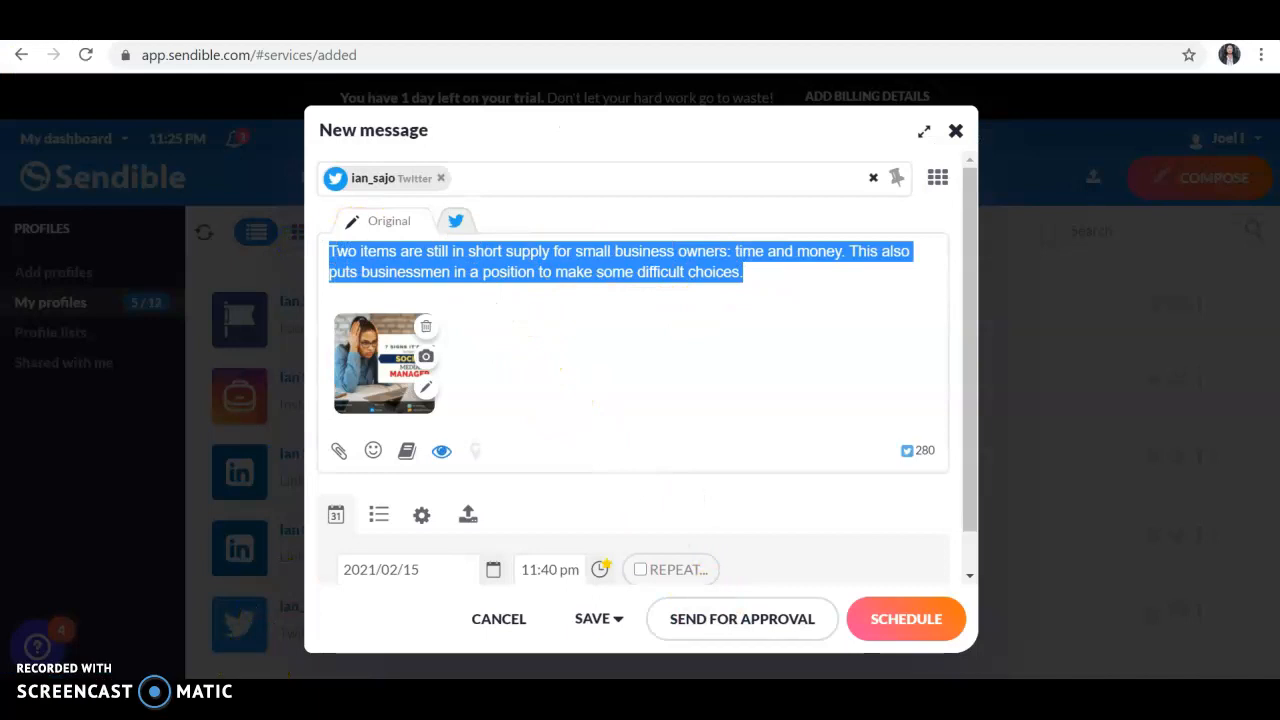
{"action": "key", "text": "ctrl+v"}
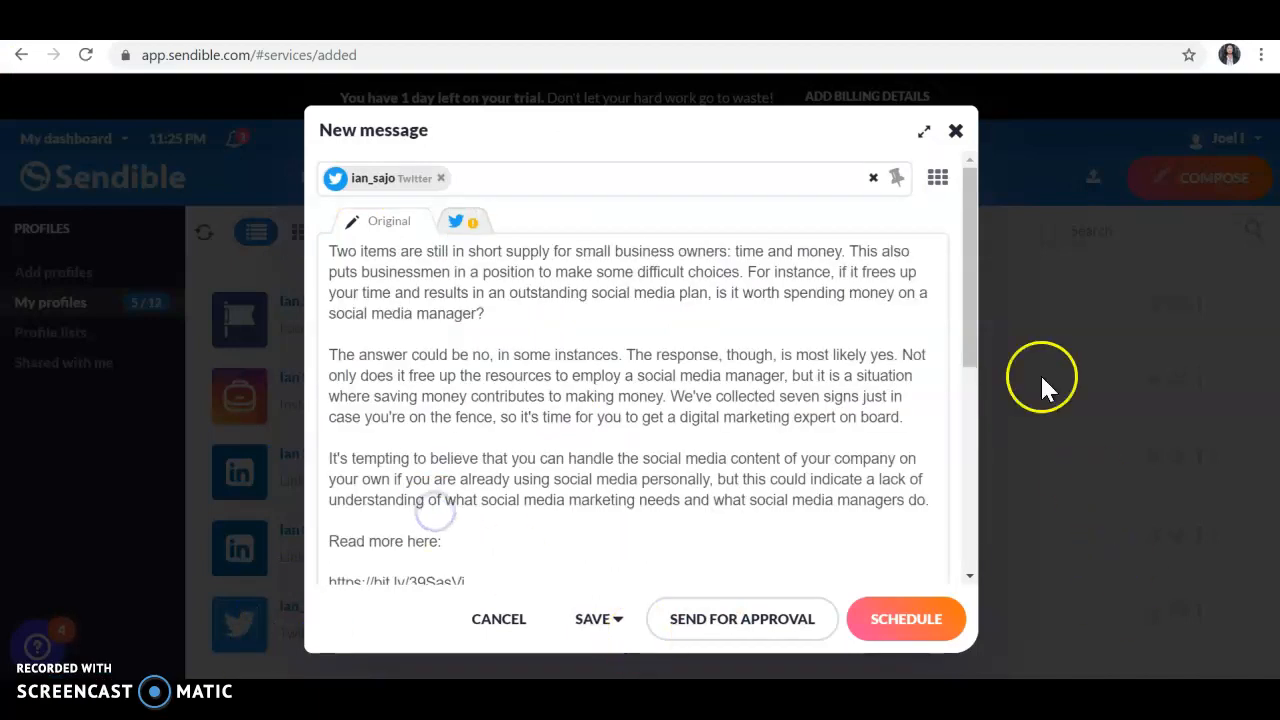
Step: Delete the message's third paragraph, from "It's tempting to believe" through "social media managers do."
{"action": "left_click_drag", "start_coordinate": [980, 355], "coordinate": [957, 531]}
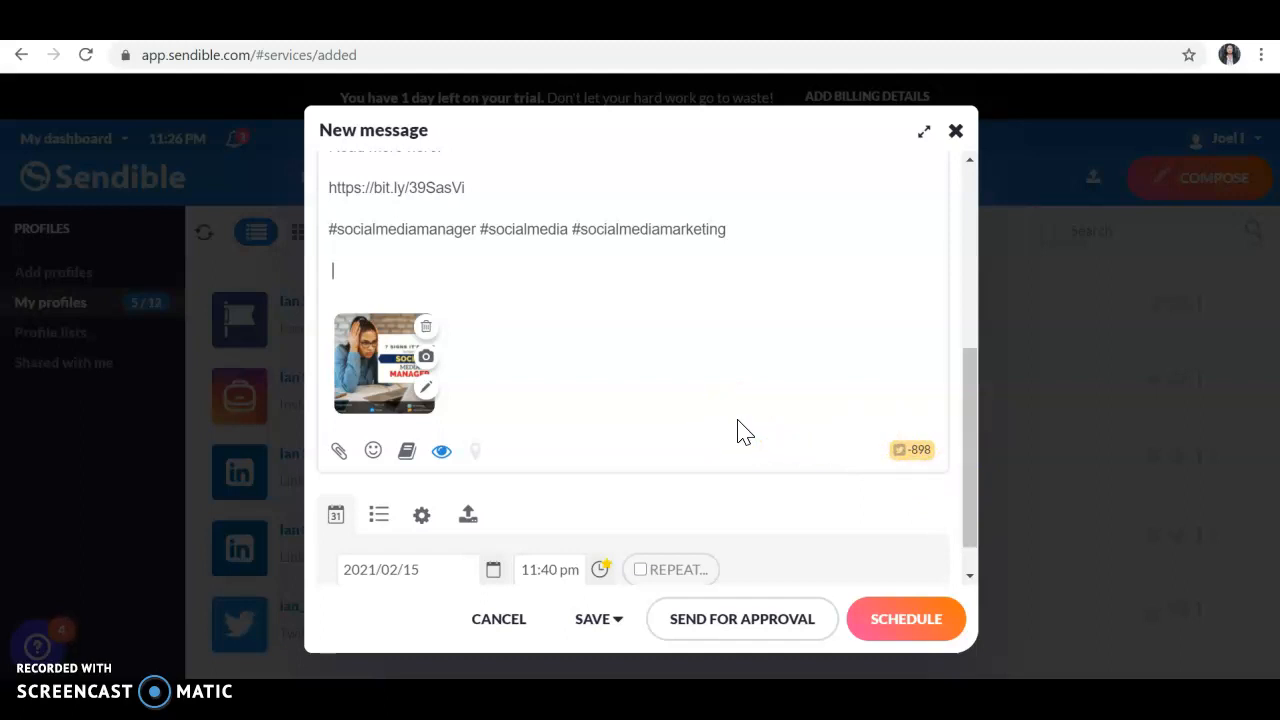
{"action": "scroll", "coordinate": [745, 432], "scroll_direction": "up", "scroll_amount": 1}
{"action": "scroll", "coordinate": [723, 420], "scroll_direction": "up", "scroll_amount": 1}
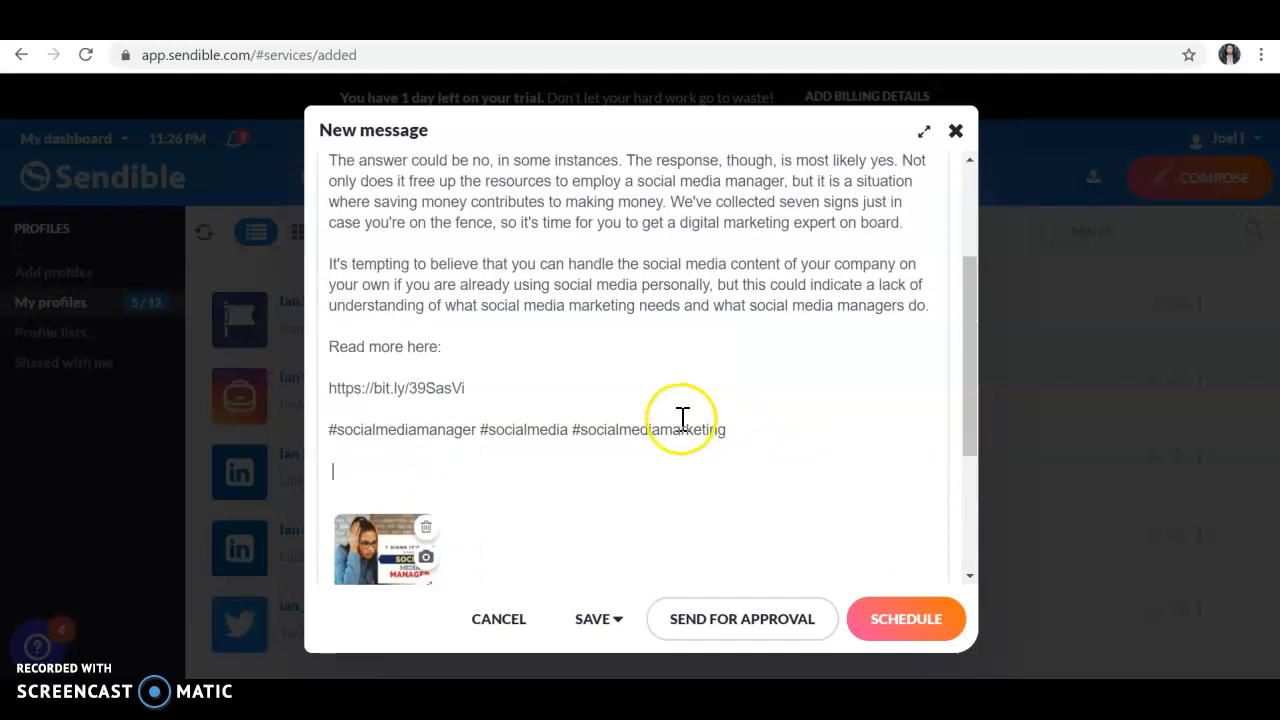
{"action": "scroll", "coordinate": [700, 418], "scroll_direction": "up", "scroll_amount": 1}
{"action": "left_click_drag", "start_coordinate": [936, 408], "coordinate": [333, 369]}
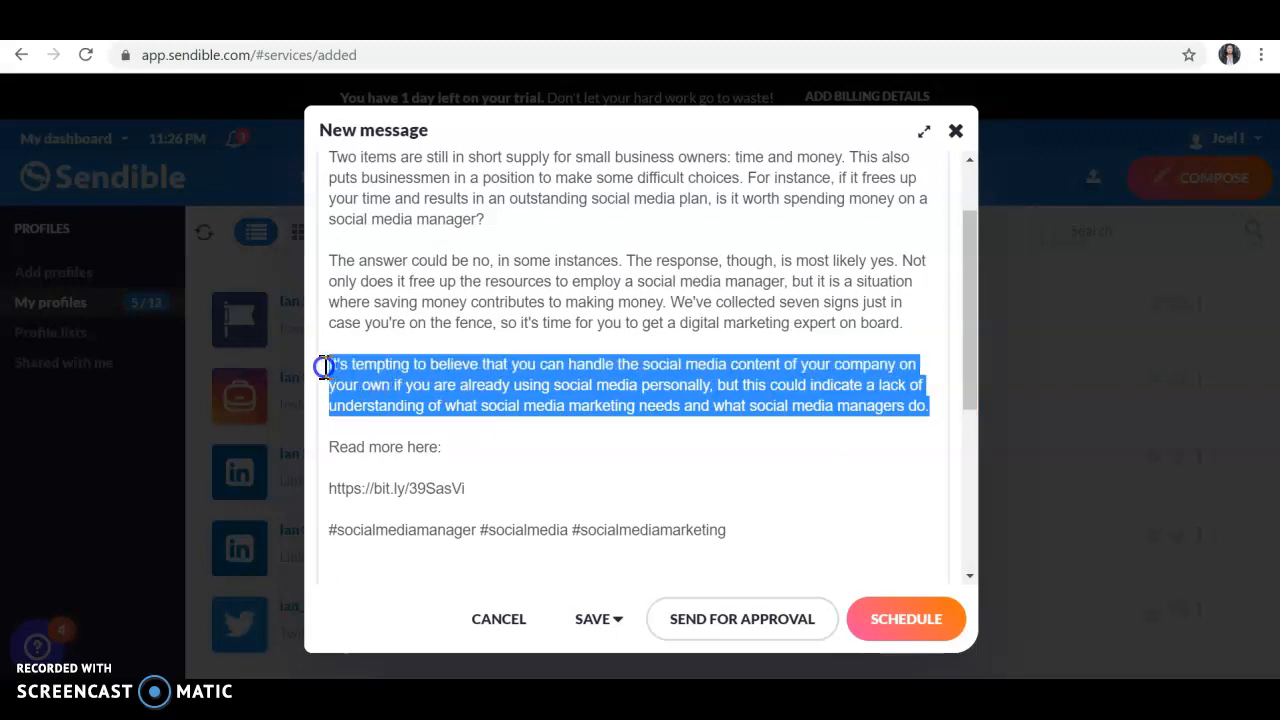
{"action": "key", "text": "BackSpace"}
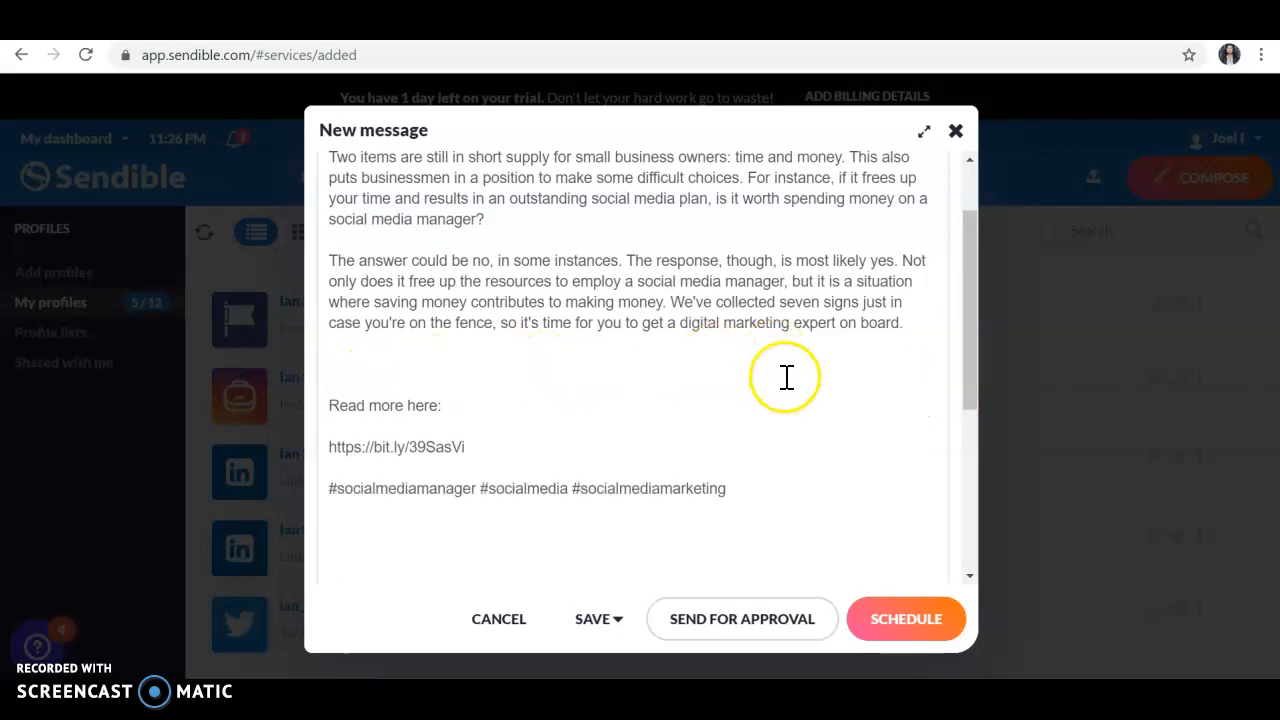
Step: Delete the message's second paragraph, which starts "The answer could be no", together with the blank line below it
{"action": "left_click_drag", "start_coordinate": [971, 366], "coordinate": [990, 328]}
{"action": "left_click_drag", "start_coordinate": [355, 420], "coordinate": [333, 314]}
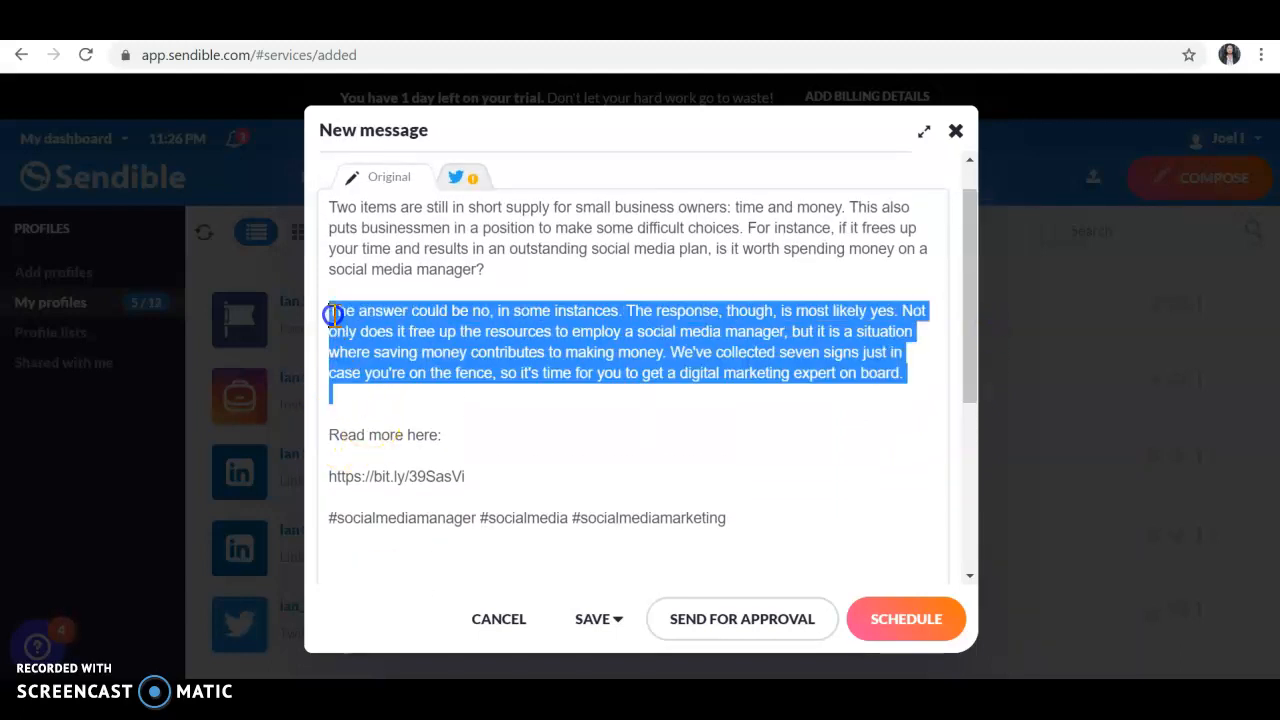
{"action": "key", "text": "BackSpace"}
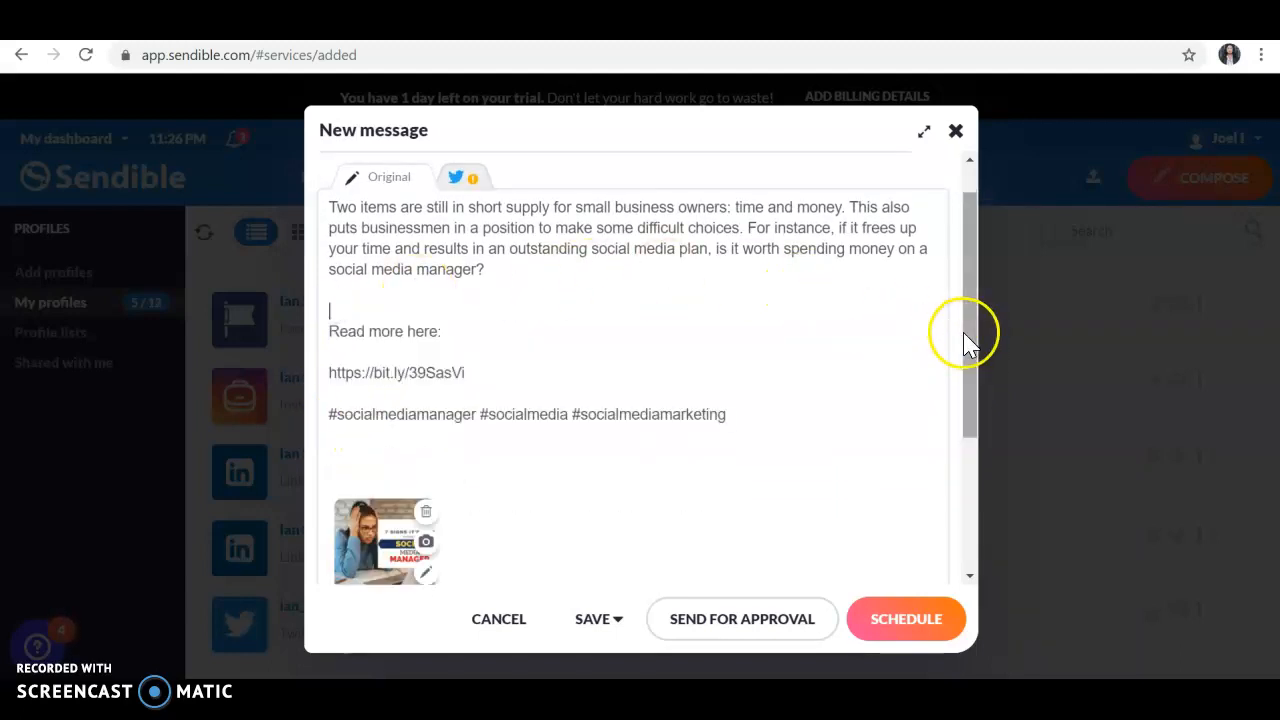
Step: Delete everything after "difficult choices.", from "For instance" through the hashtags, leaving only the first two sentences
{"action": "left_click_drag", "start_coordinate": [968, 340], "coordinate": [990, 280]}
{"action": "left_click_drag", "start_coordinate": [749, 463], "coordinate": [752, 272]}
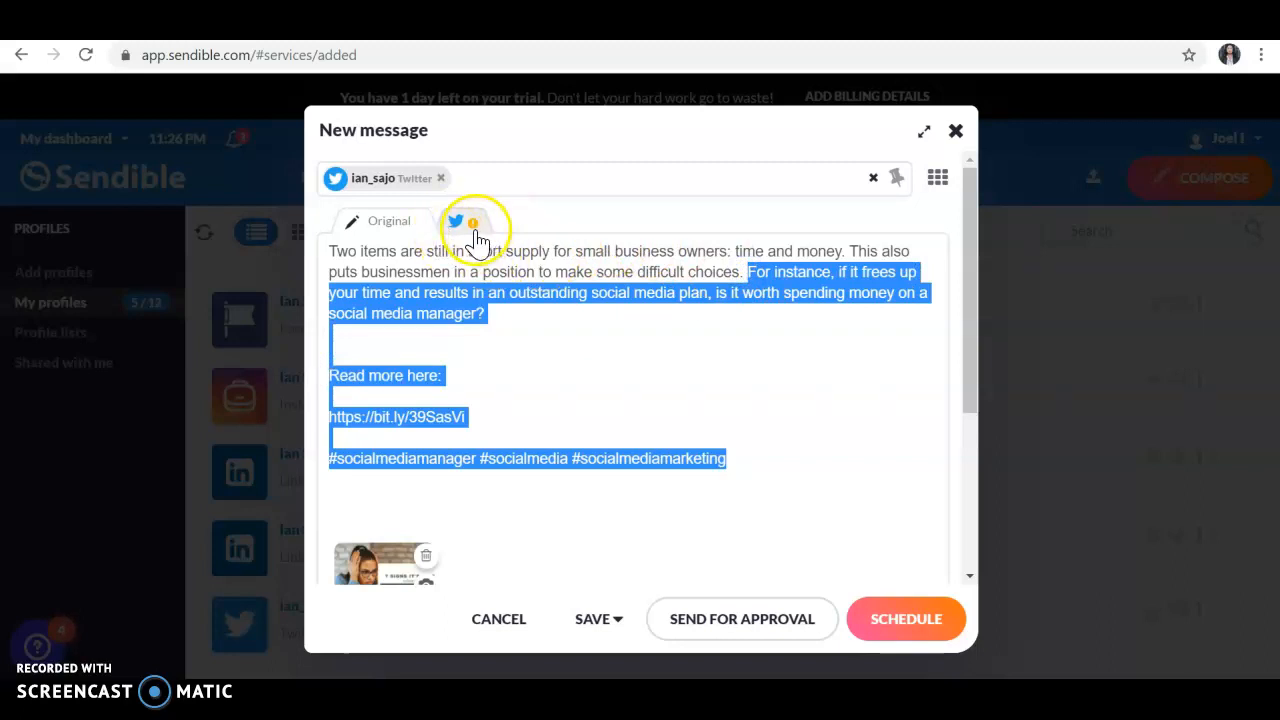
{"action": "key", "text": "BackSpace"}
Step: Set the Twitter message's schedule to 2021/02/17 at 12:30 pm
{"action": "left_click_drag", "start_coordinate": [971, 334], "coordinate": [980, 360]}
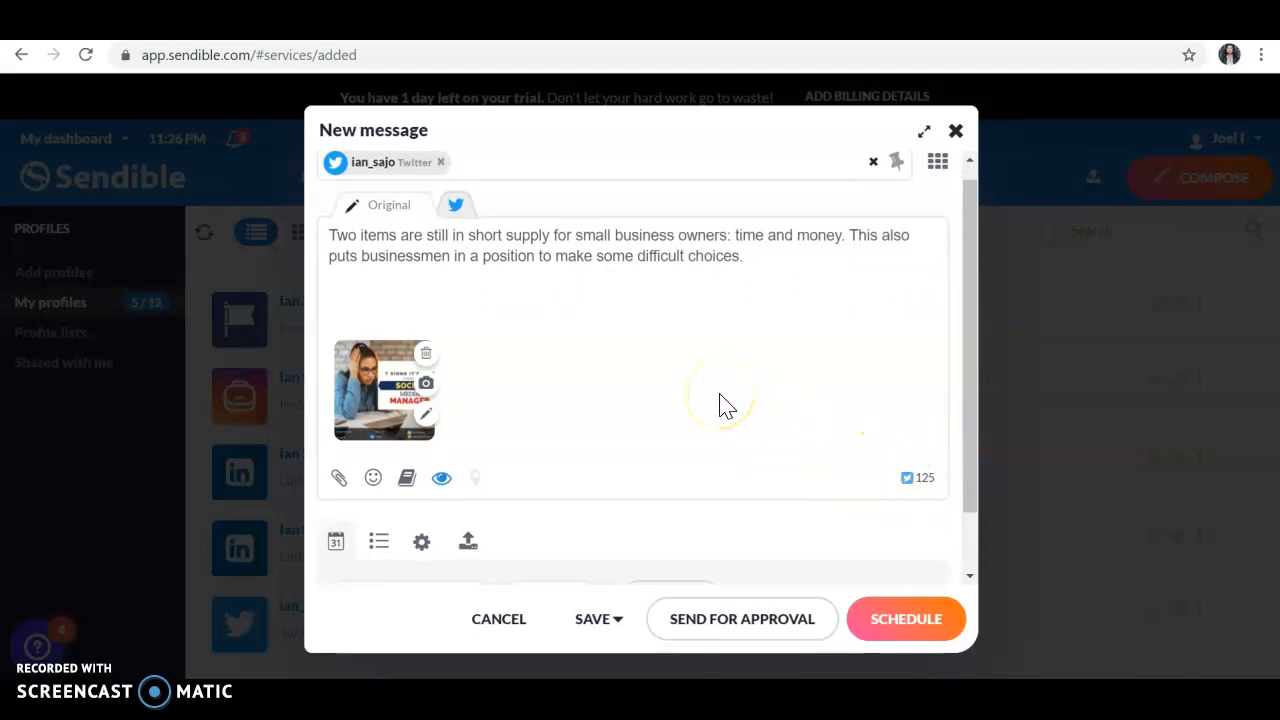
{"action": "left_click_drag", "start_coordinate": [981, 400], "coordinate": [977, 492]}
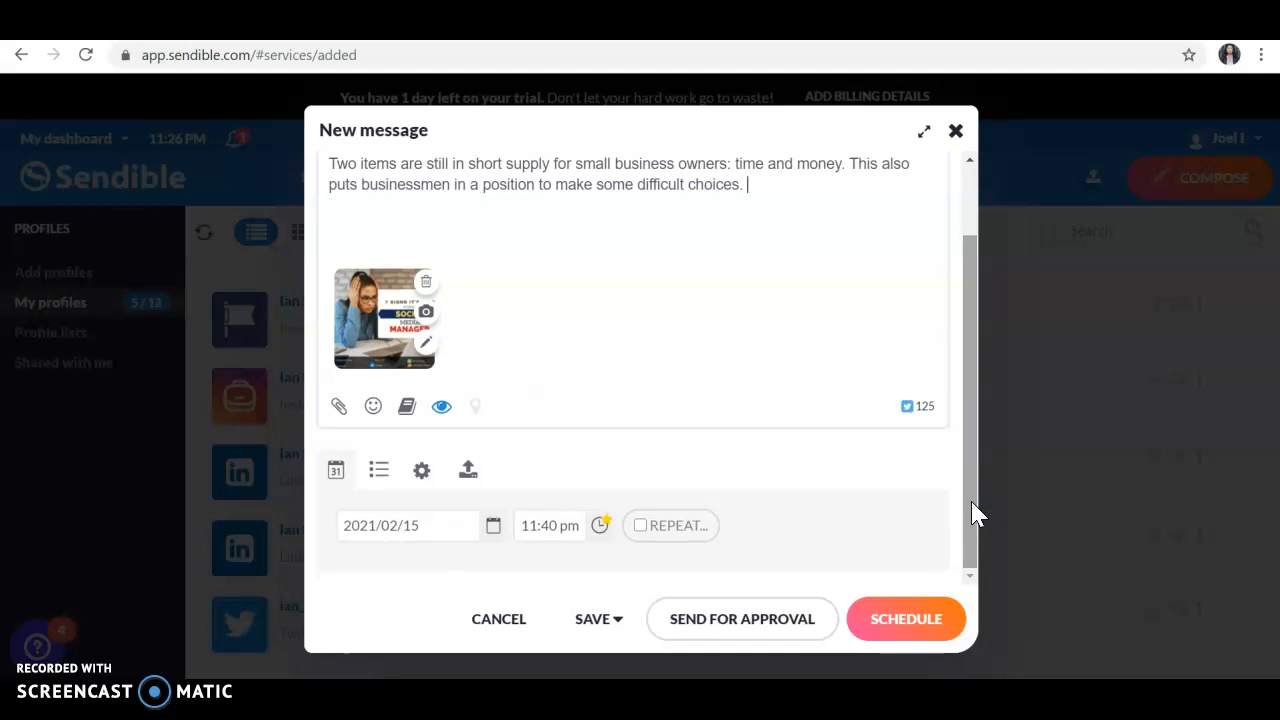
{"action": "left_click", "coordinate": [412, 524]}
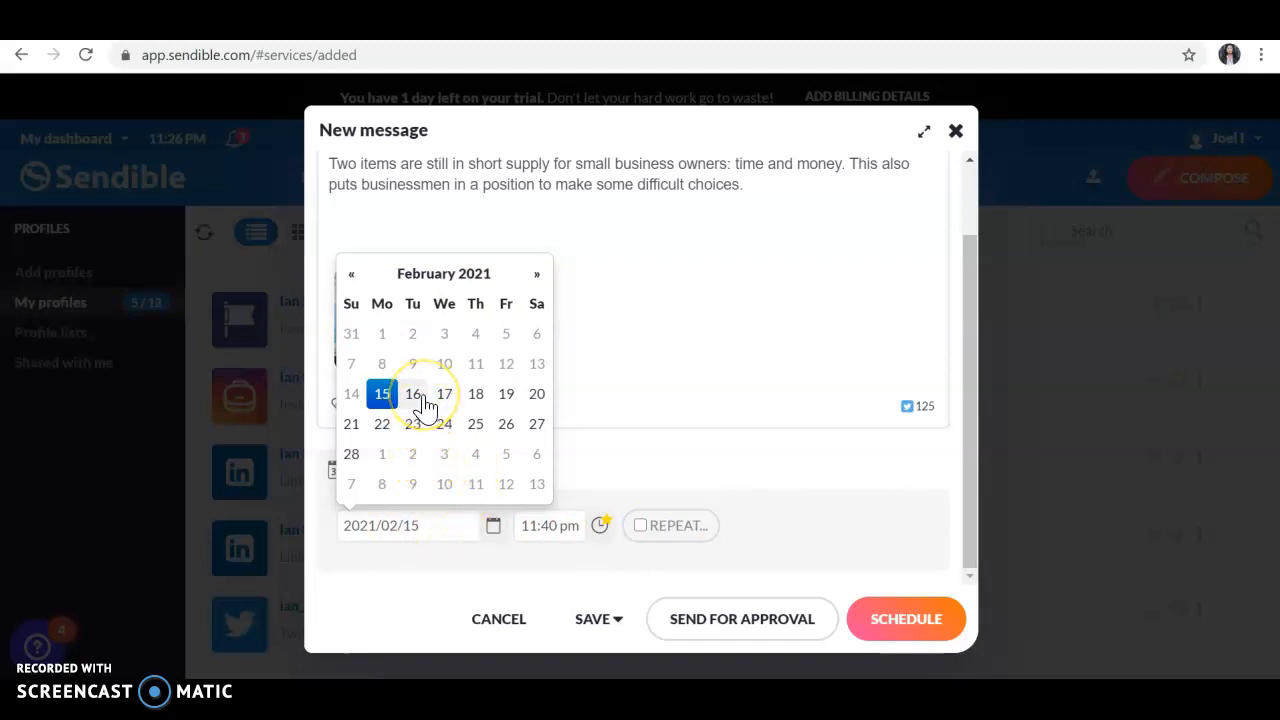
{"action": "left_click", "coordinate": [444, 400]}
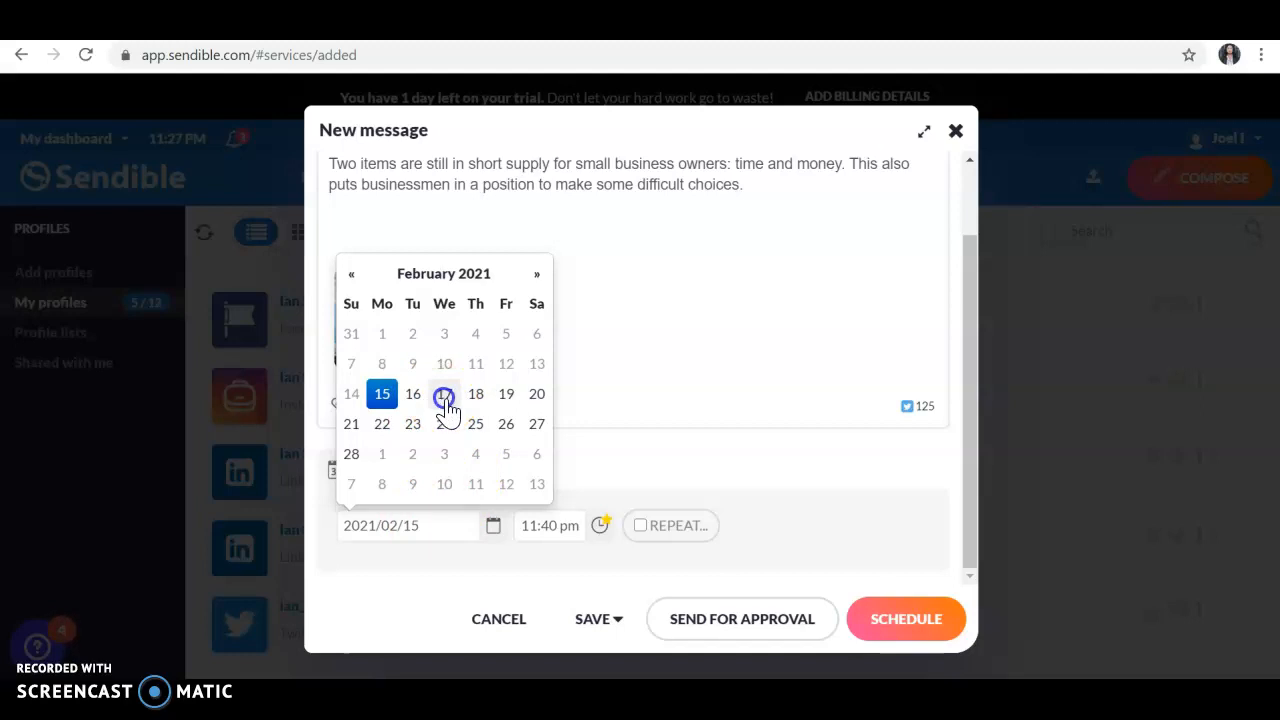
{"action": "left_click", "coordinate": [563, 528]}
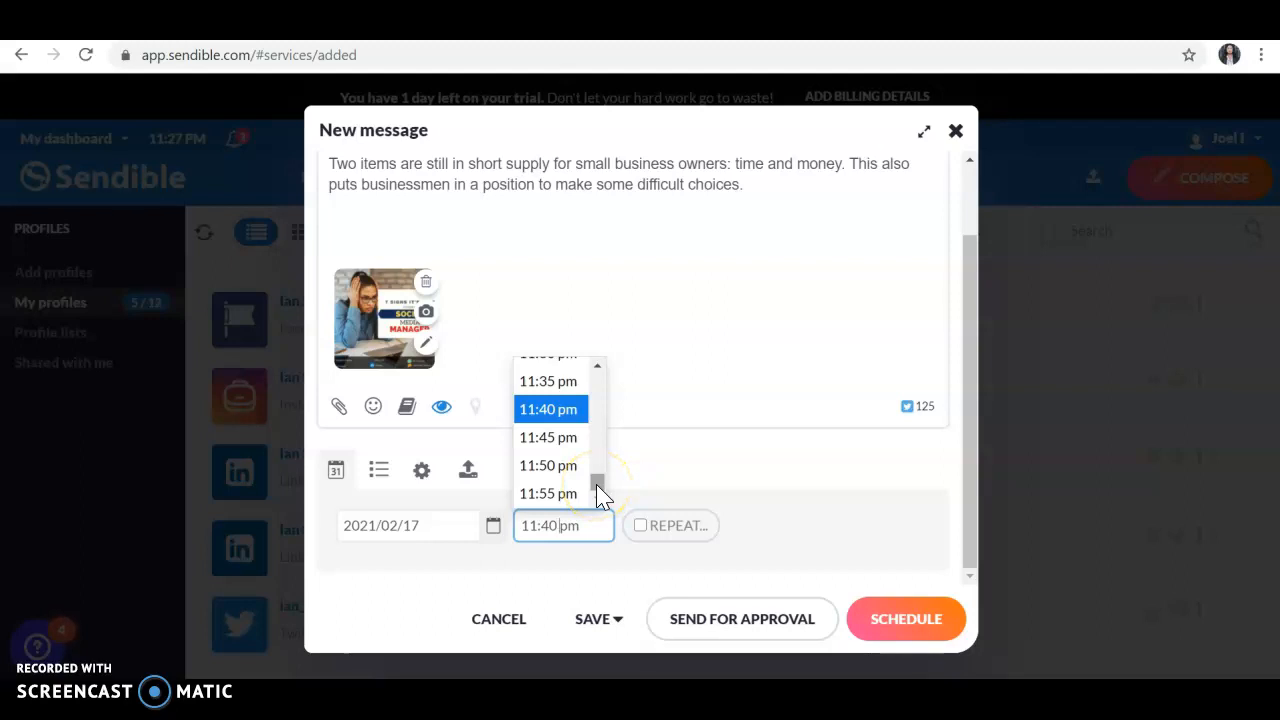
{"action": "left_click_drag", "start_coordinate": [596, 484], "coordinate": [608, 434]}
{"action": "left_click", "coordinate": [597, 498]}
{"action": "left_click", "coordinate": [597, 498]}
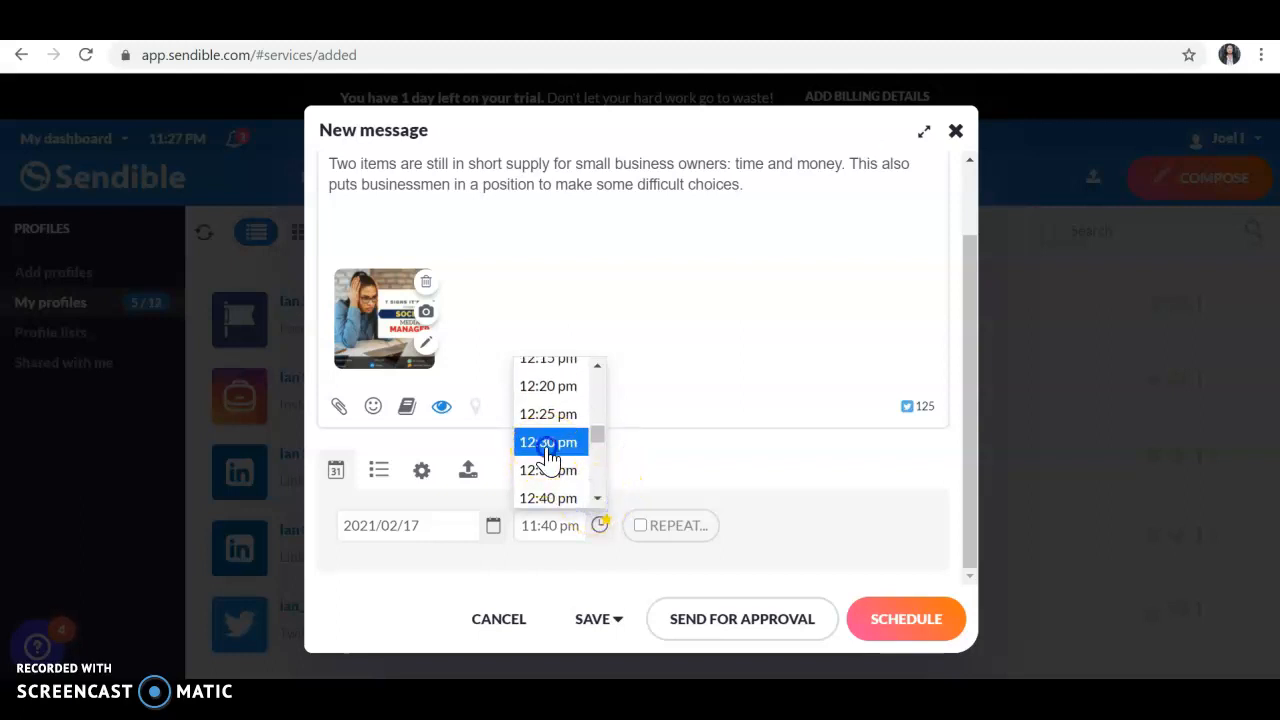
{"action": "left_click", "coordinate": [547, 446]}
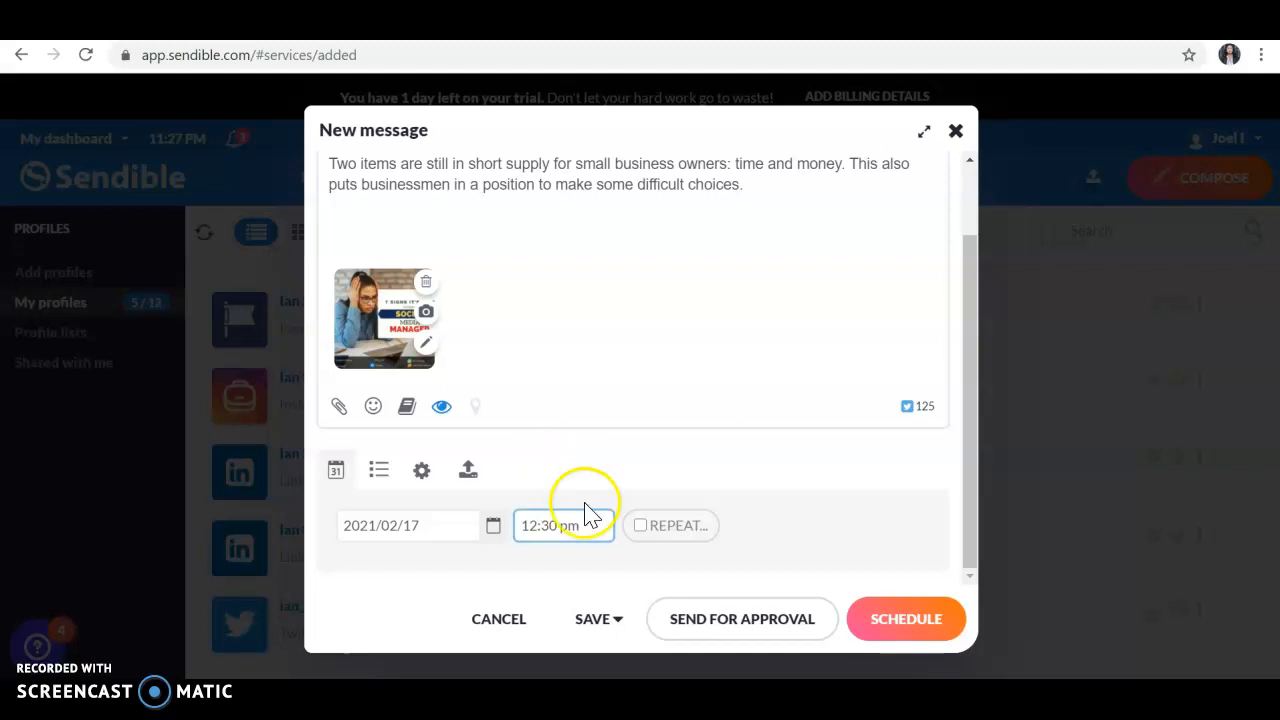
Step: Check the message's draft and library saving options, and schedule the Twitter message
{"action": "left_click", "coordinate": [617, 621]}
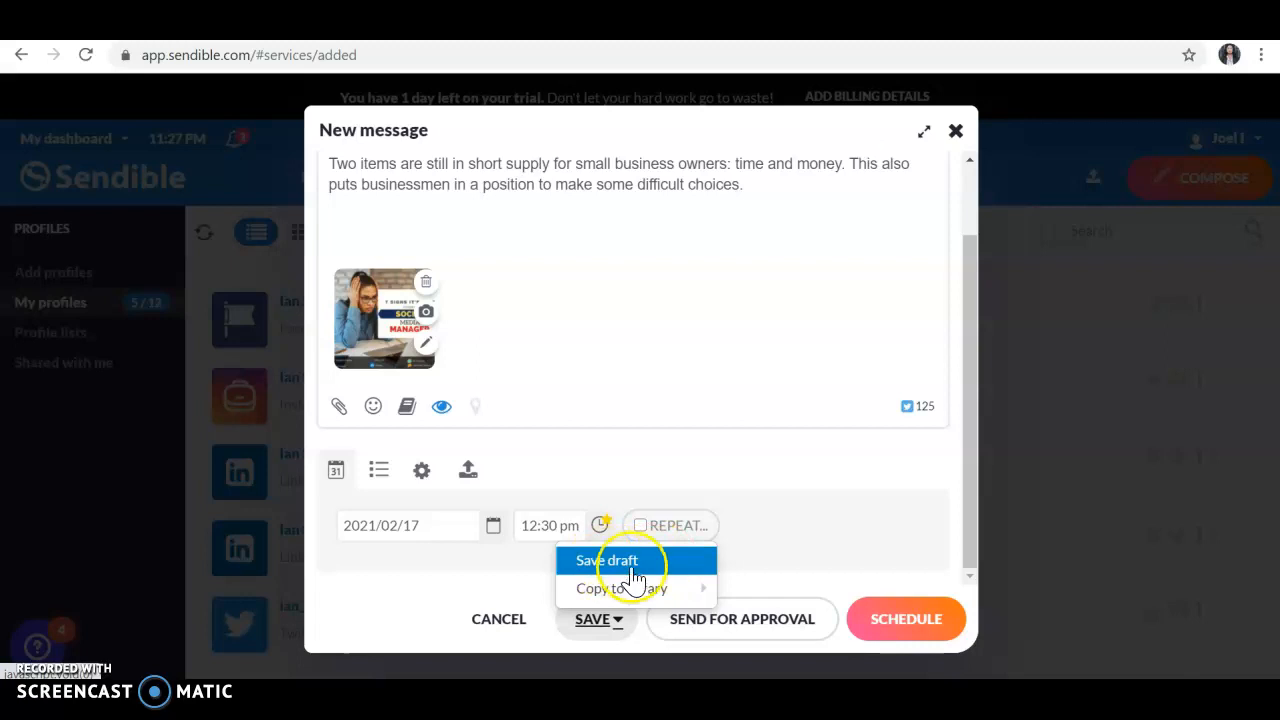
{"action": "mouse_move", "coordinate": [630, 592]}
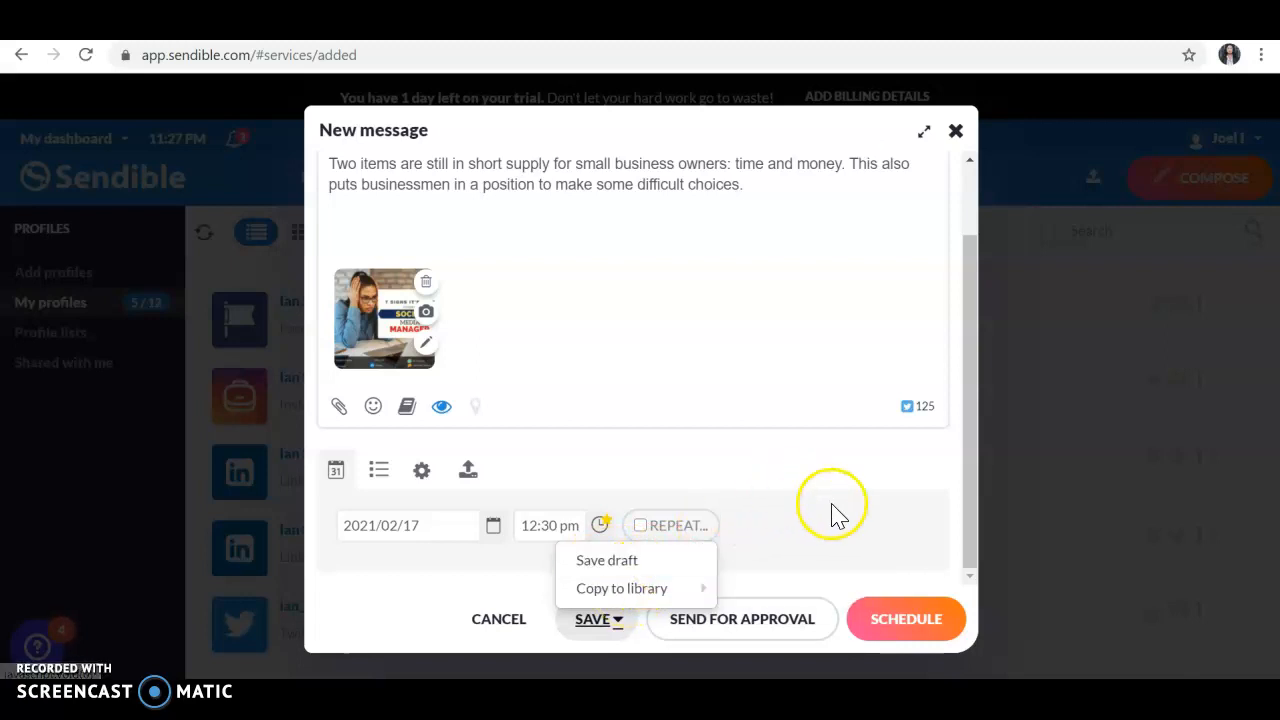
{"action": "left_click", "coordinate": [922, 628]}
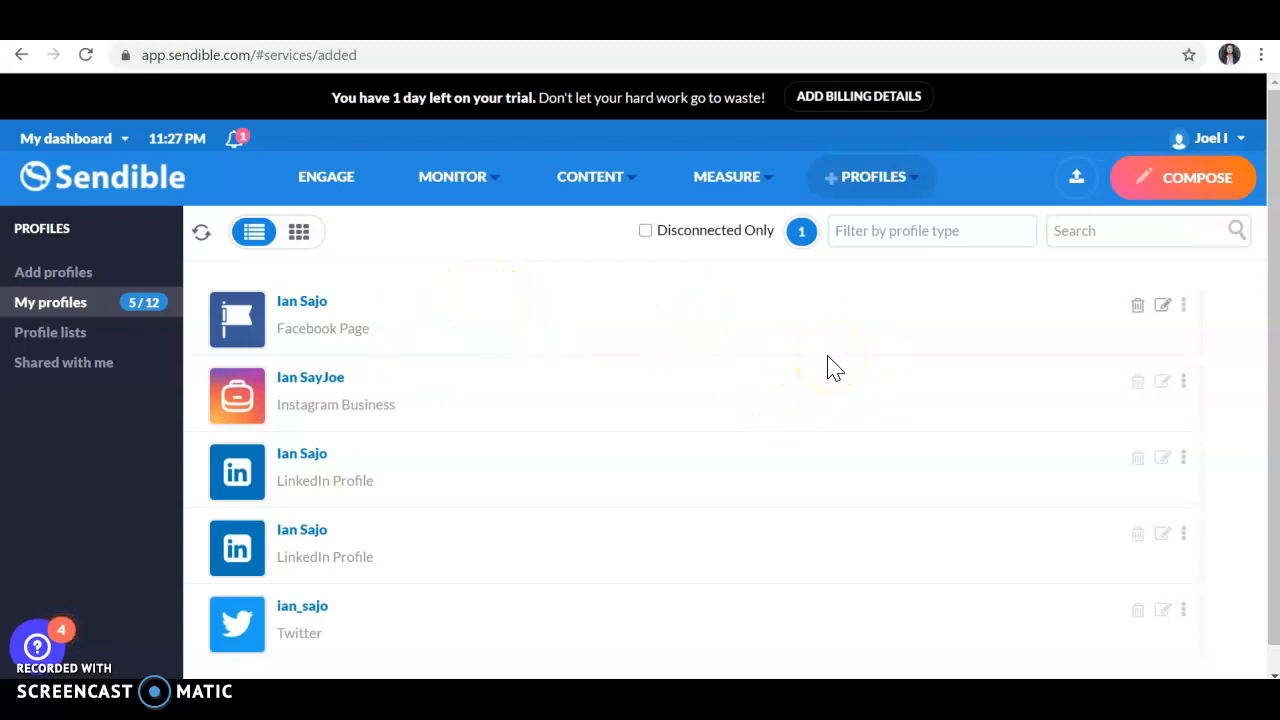
Step: Look through the content section's suggested topics and its feeds, including the Sendible Insights feed
{"action": "scroll", "coordinate": [729, 343], "scroll_direction": "down", "scroll_amount": 1}
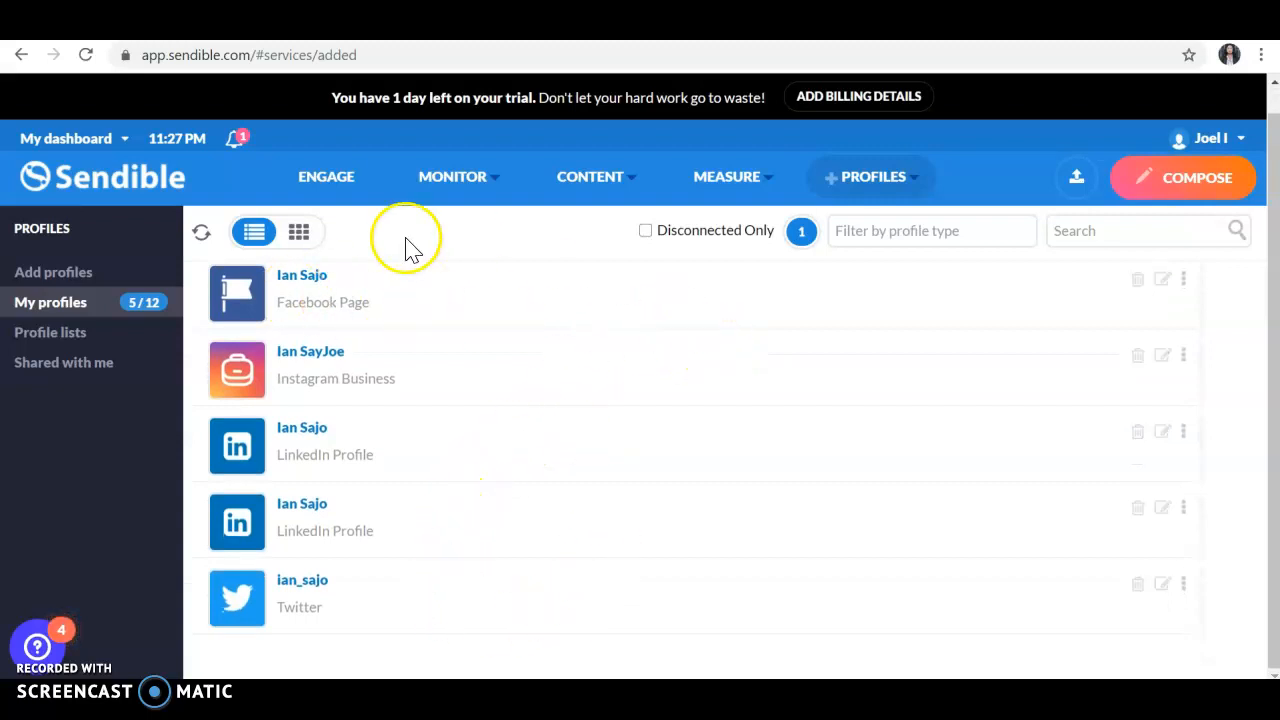
{"action": "mouse_move", "coordinate": [606, 190]}
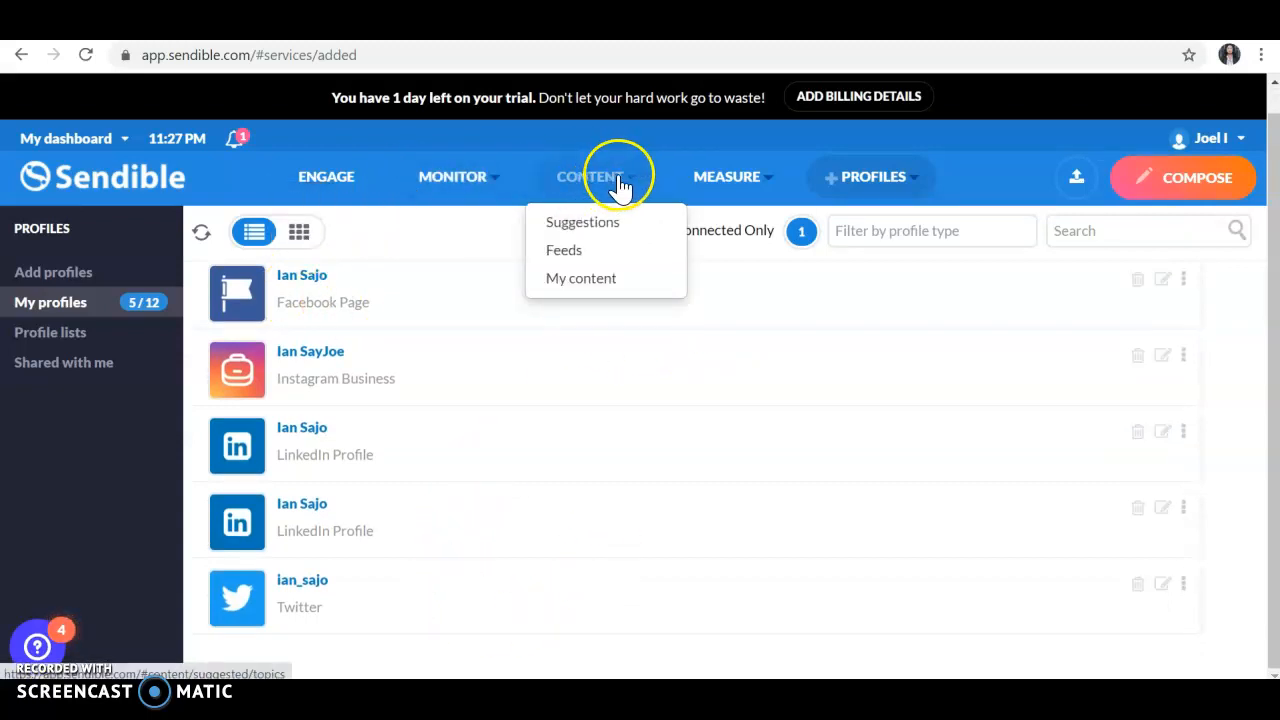
{"action": "left_click", "coordinate": [620, 187]}
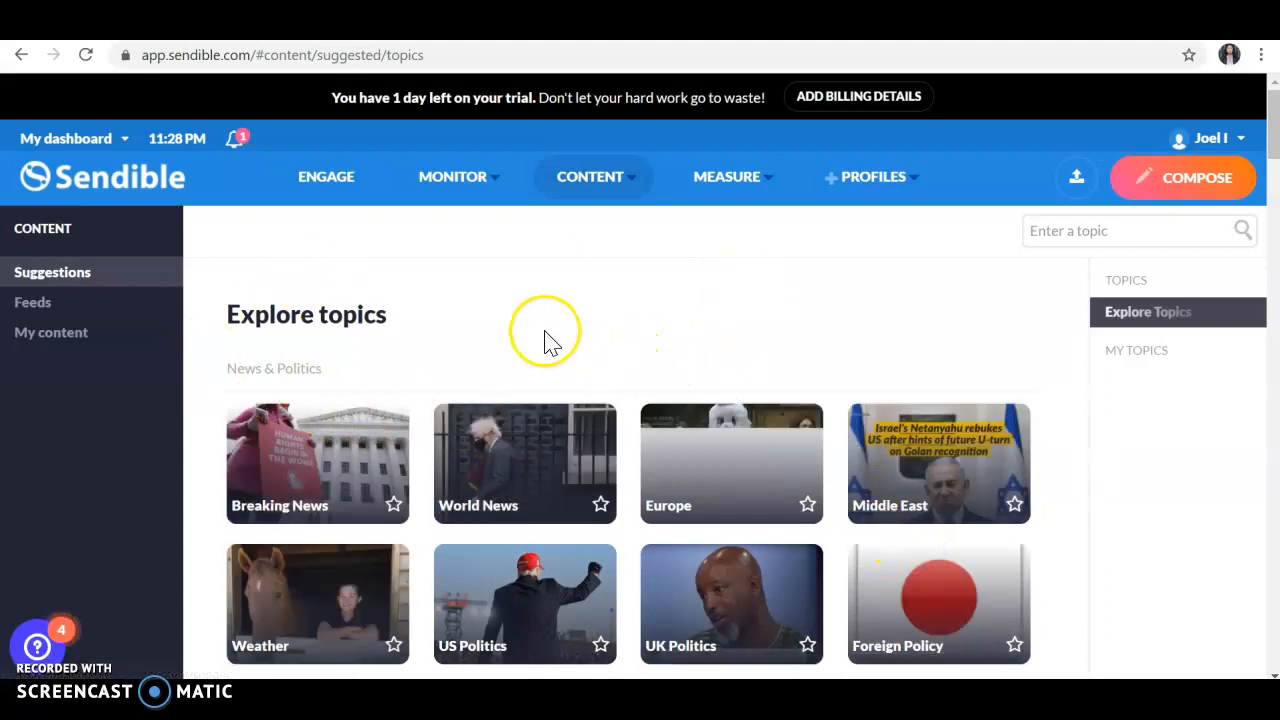
{"action": "left_click", "coordinate": [50, 303]}
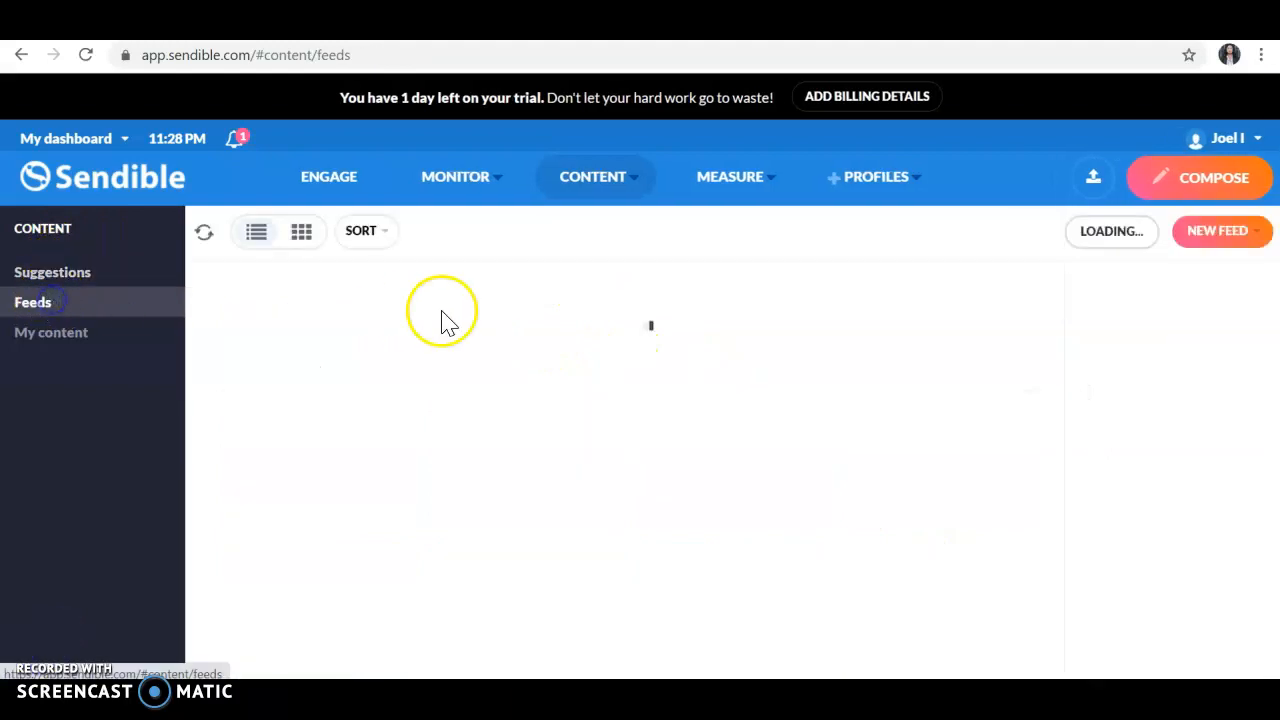
{"action": "left_click", "coordinate": [573, 315]}
{"action": "left_click", "coordinate": [693, 357]}
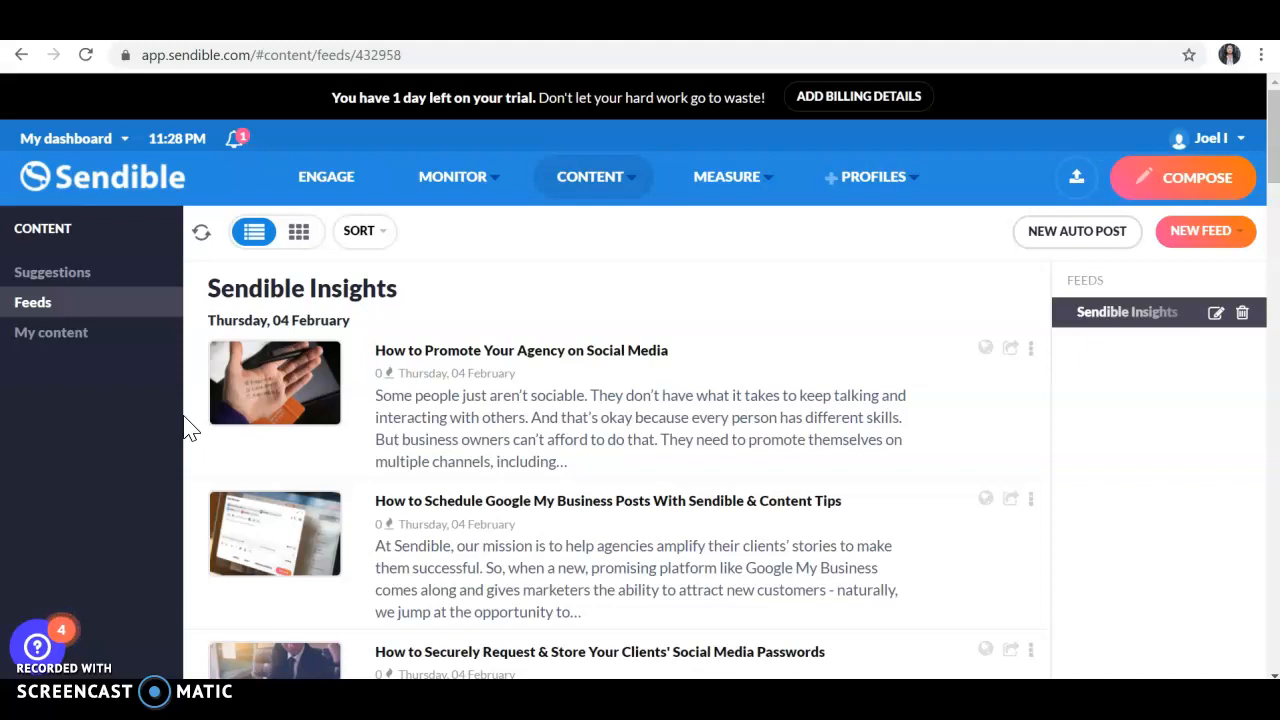
{"action": "left_click", "coordinate": [189, 412]}
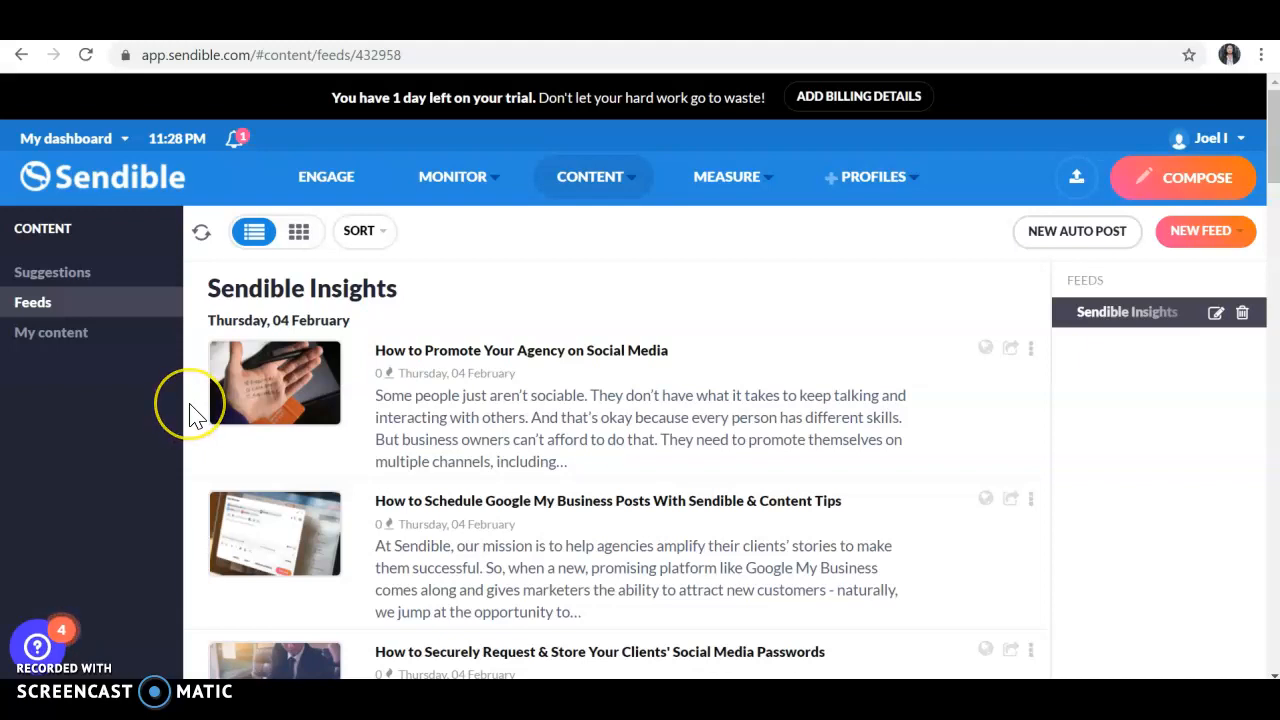